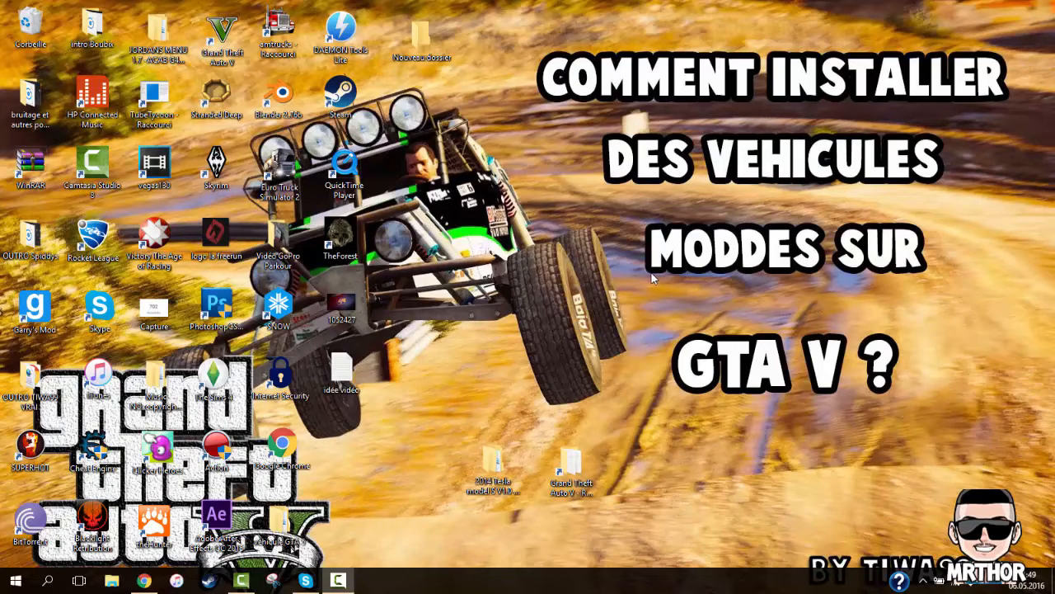
{"action": "mouse_move", "coordinate": [652, 276]}
{"action": "left_mouse_down"}
{"action": "mouse_move", "coordinate": [694, 321]}
{"action": "mouse_move", "coordinate": [929, 334]}
{"action": "mouse_move", "coordinate": [783, 331]}
{"action": "mouse_move", "coordinate": [669, 309]}
{"action": "mouse_move", "coordinate": [646, 273]}
{"action": "left_mouse_up"}
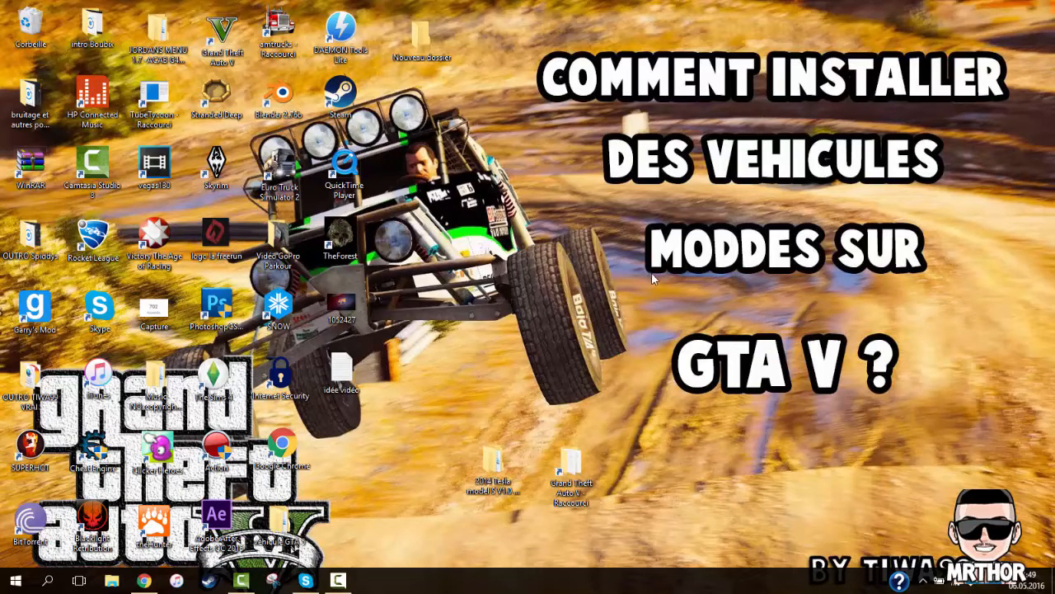
{"action": "left_click_drag", "start_coordinate": [644, 271], "coordinate": [927, 336]}
Switch to Chrome and open the OpenIV page on GTA5-Mods.com from the search results.
{"action": "left_click", "coordinate": [143, 580]}
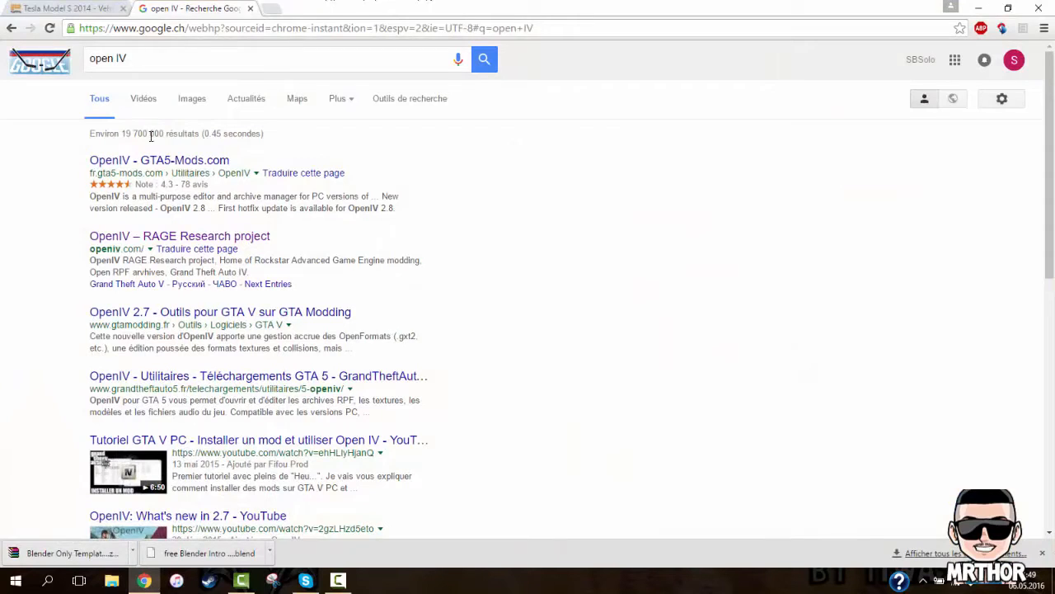
{"action": "left_click", "coordinate": [160, 169]}
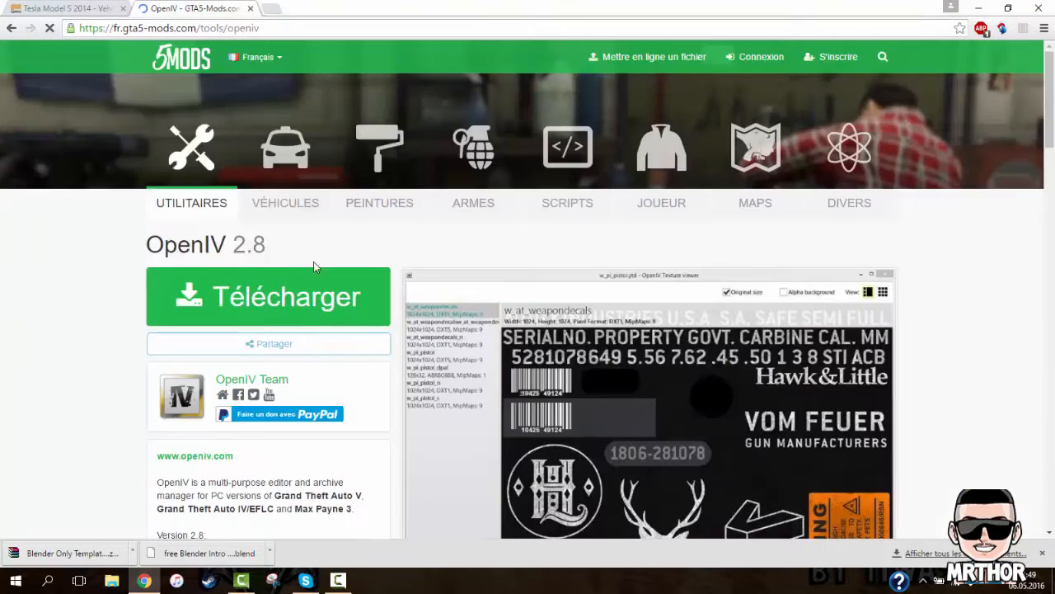
Review the Tesla Model S 2014 mod page on gtamodding.fr, including its installation instructions, and dismiss the downloads bar.
{"action": "left_click", "coordinate": [91, 8]}
{"action": "scroll", "coordinate": [198, 243], "scroll_direction": "down", "scroll_amount": 1}
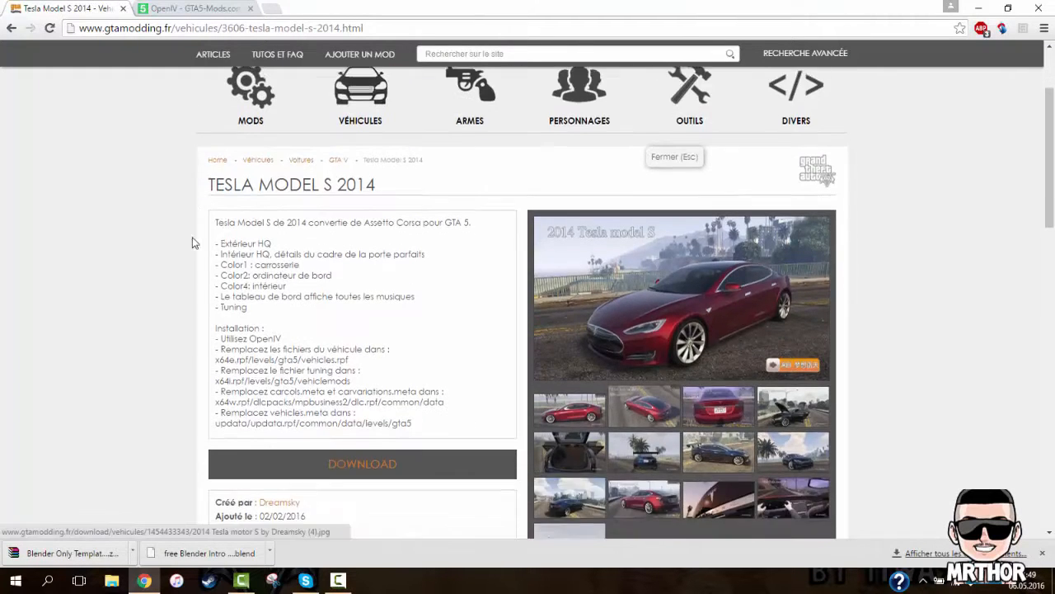
{"action": "scroll", "coordinate": [192, 237], "scroll_direction": "up", "scroll_amount": 1}
{"action": "scroll", "coordinate": [190, 239], "scroll_direction": "down", "scroll_amount": 1}
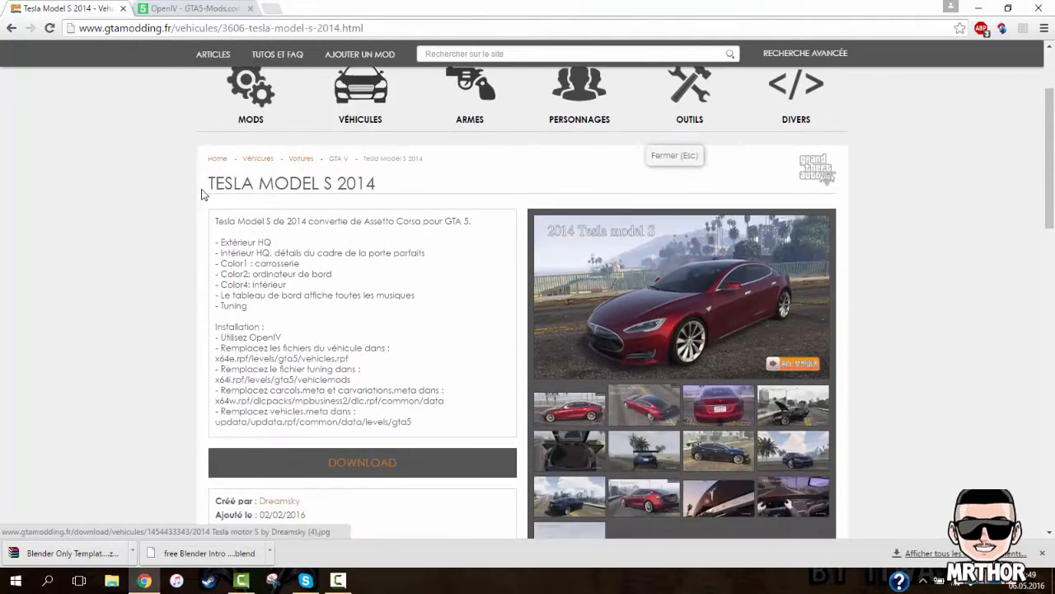
{"action": "scroll", "coordinate": [277, 187], "scroll_direction": "down", "scroll_amount": 3}
{"action": "scroll", "coordinate": [320, 123], "scroll_direction": "up", "scroll_amount": 4}
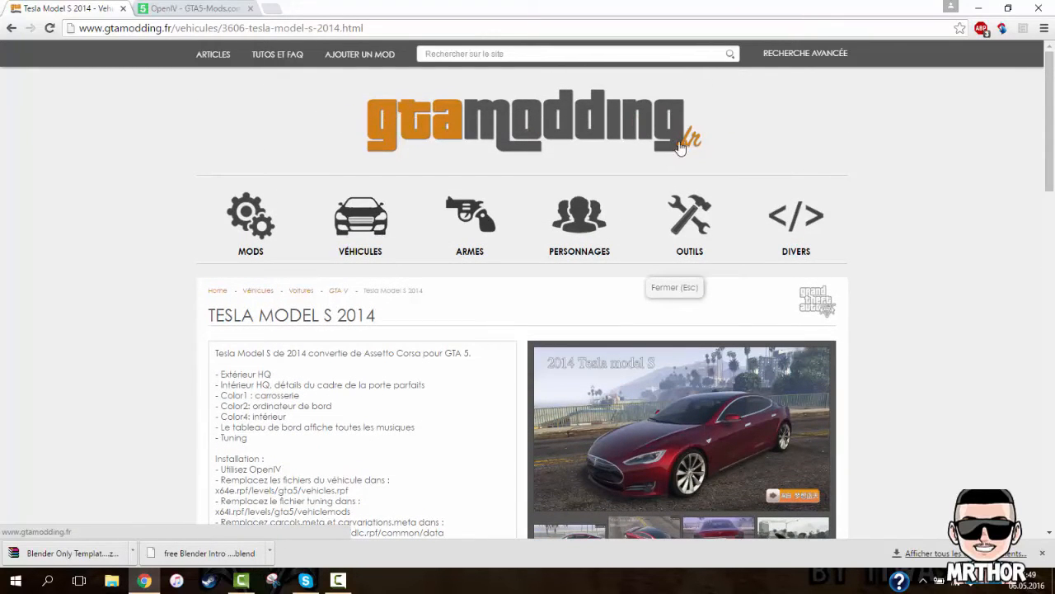
{"action": "scroll", "coordinate": [457, 168], "scroll_direction": "down", "scroll_amount": 3}
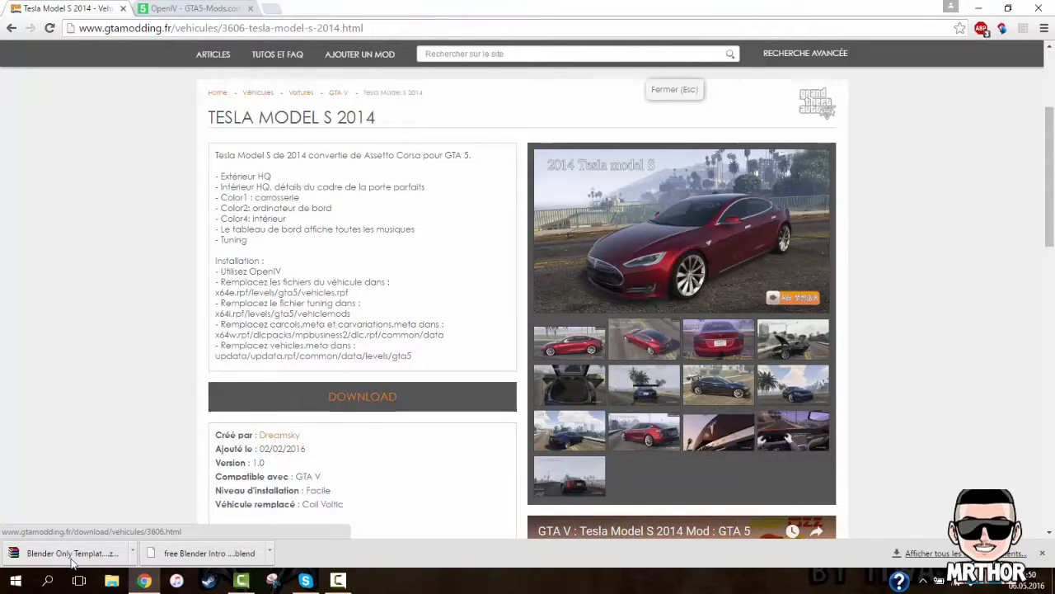
{"action": "left_click", "coordinate": [1042, 554]}
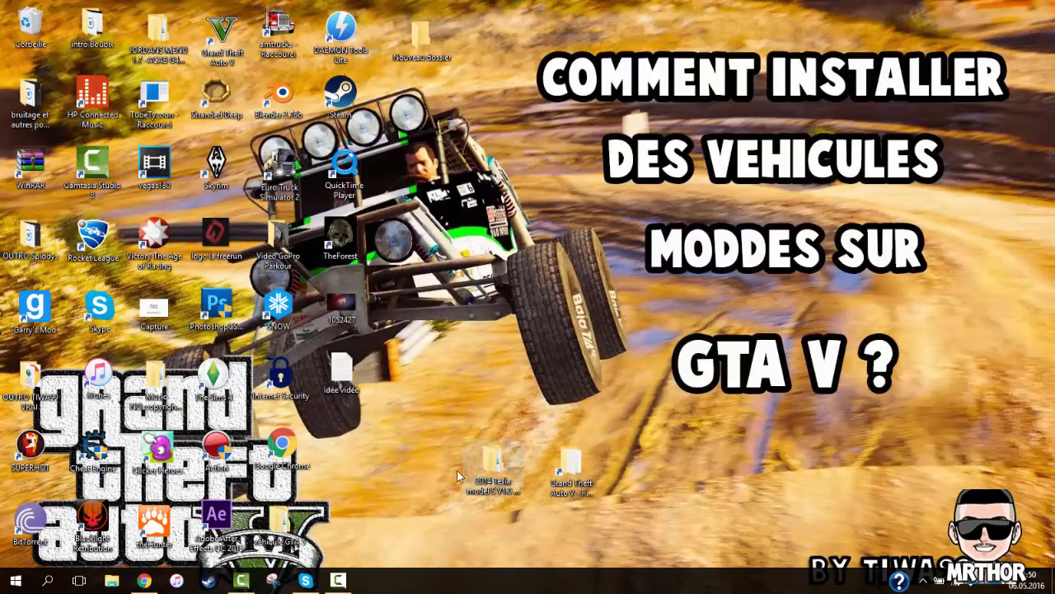
Open the 2014 Tesla model S V1.0 folder, move its backup tesla subfolder onto the desktop, and minimize the window.
{"action": "left_click_drag", "start_coordinate": [484, 474], "coordinate": [500, 386]}
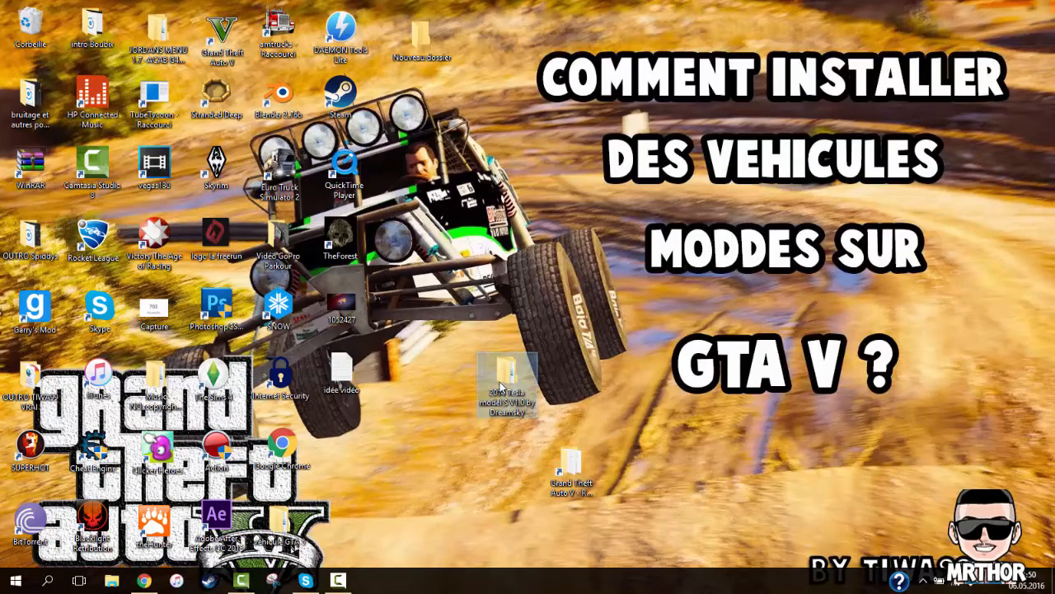
{"action": "double_click", "coordinate": [500, 380]}
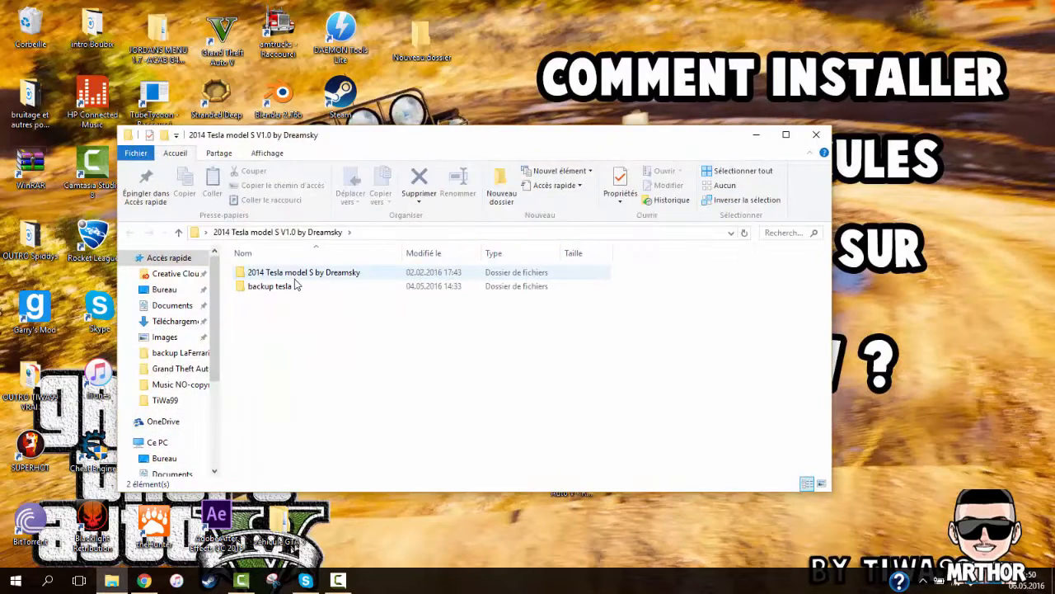
{"action": "left_click_drag", "start_coordinate": [268, 285], "coordinate": [981, 316]}
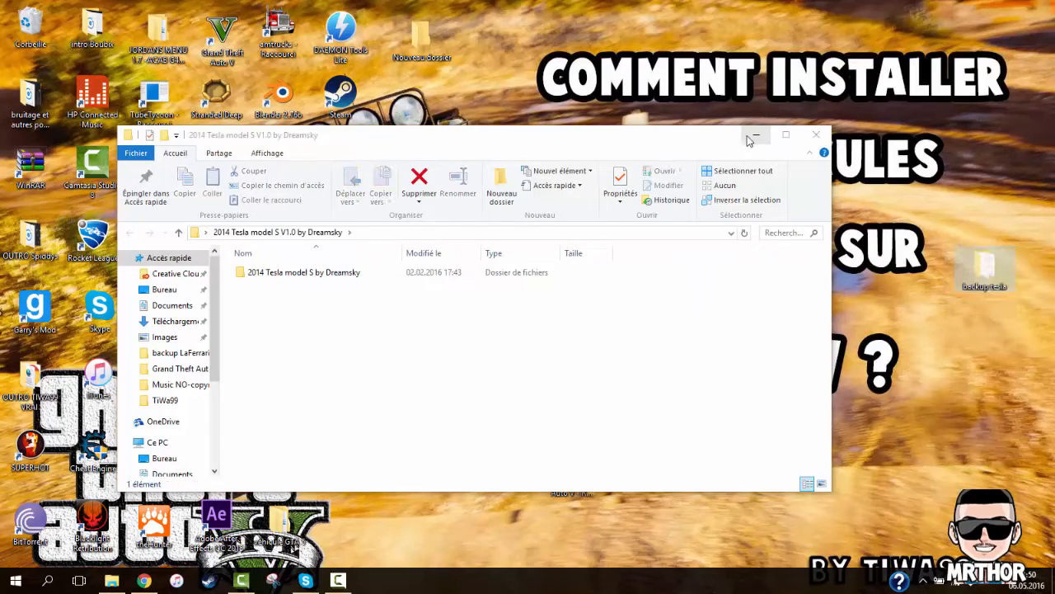
{"action": "left_click", "coordinate": [753, 135]}
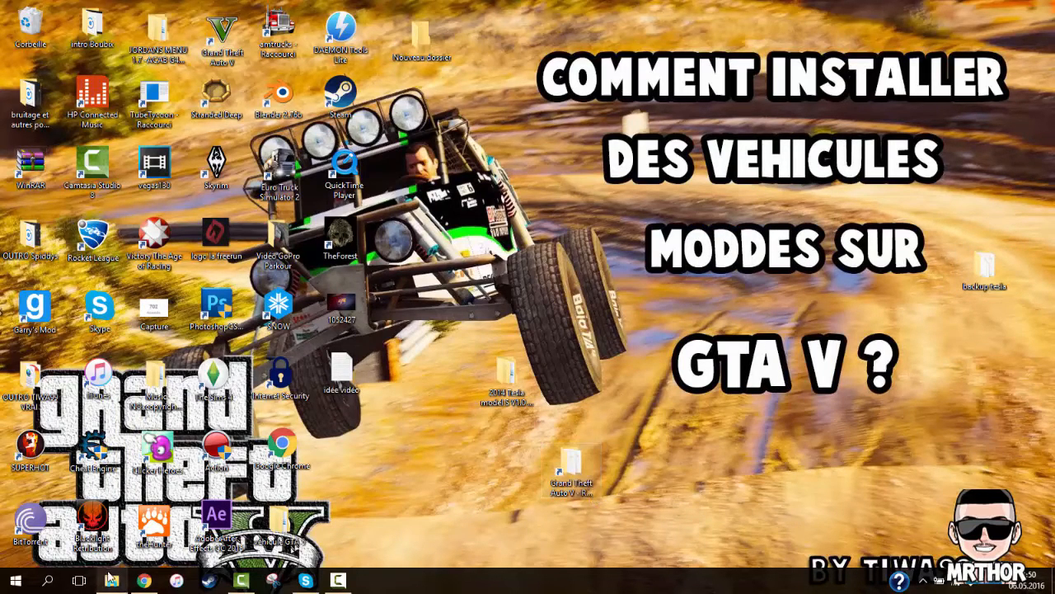
Open a new File Explorer window and show the contents of the Windows (C:) drive.
{"action": "double_click", "coordinate": [570, 463]}
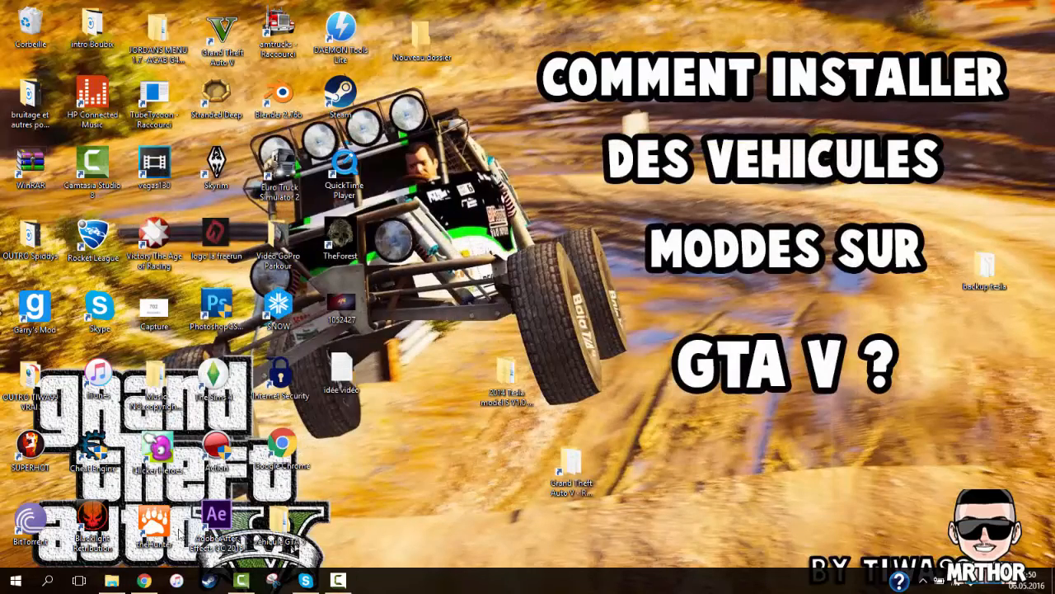
{"action": "right_click", "coordinate": [113, 577]}
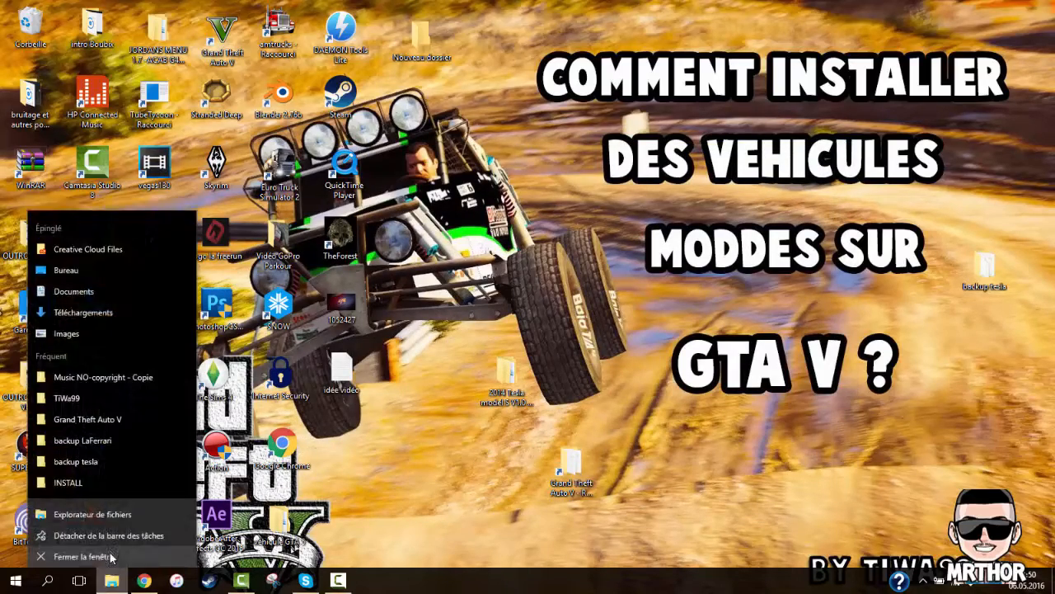
{"action": "left_click", "coordinate": [95, 512]}
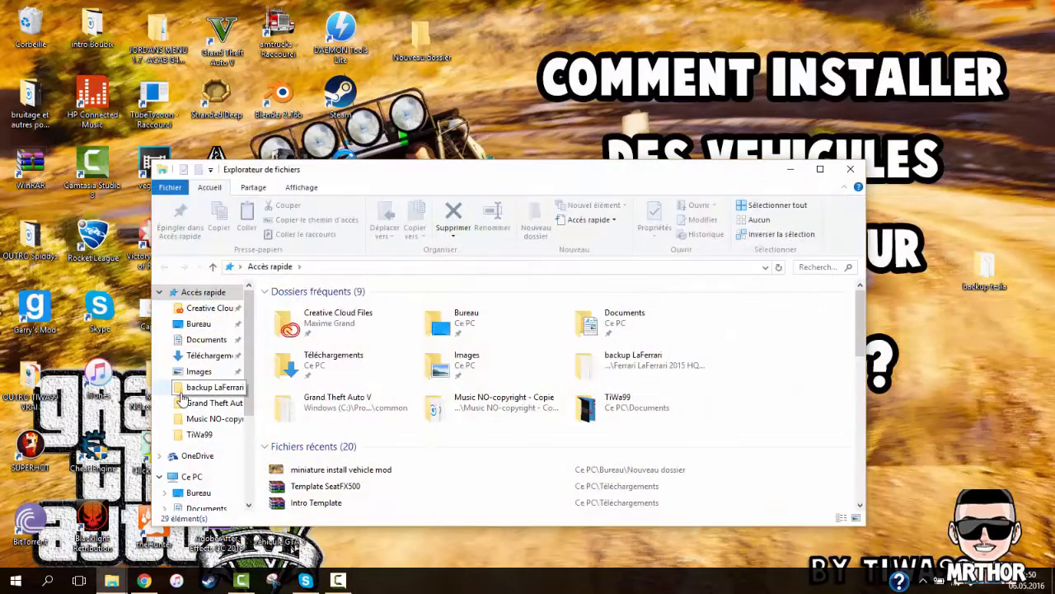
{"action": "scroll", "coordinate": [204, 445], "scroll_direction": "down", "scroll_amount": 2}
{"action": "left_click", "coordinate": [209, 503]}
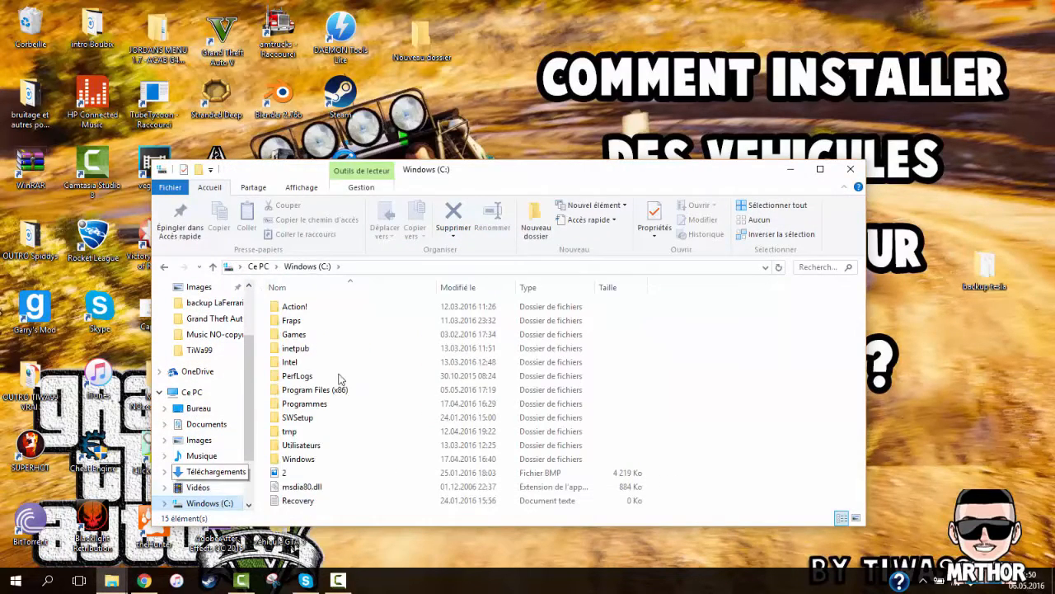
Go to Program Files (x86)\Steam\steamapps\common\Grand Theft Auto V and maximize the window.
{"action": "double_click", "coordinate": [366, 391]}
{"action": "scroll", "coordinate": [375, 392], "scroll_direction": "down", "scroll_amount": 3}
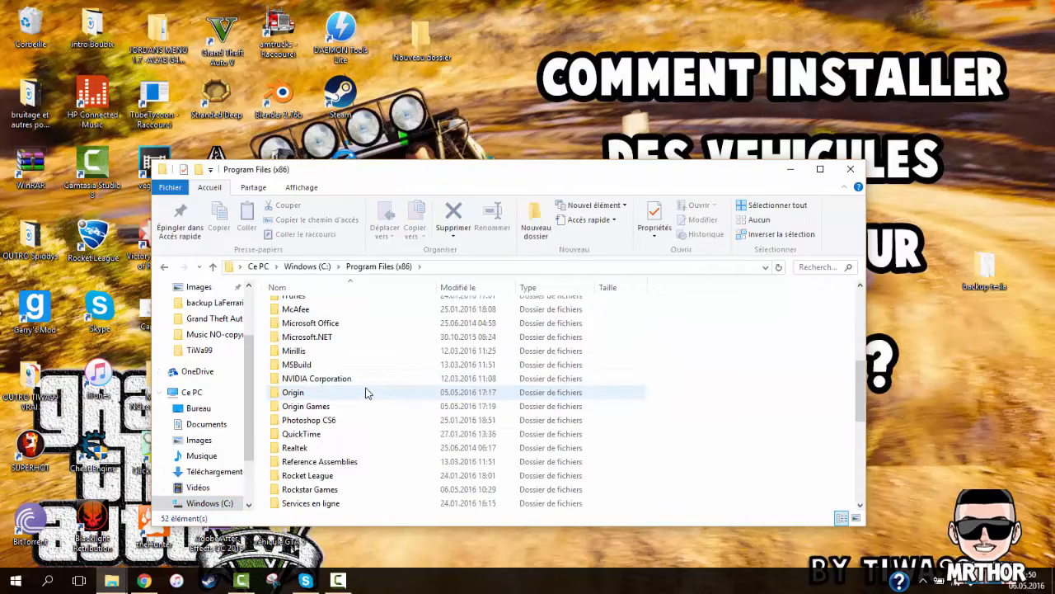
{"action": "scroll", "coordinate": [380, 392], "scroll_direction": "down", "scroll_amount": 3}
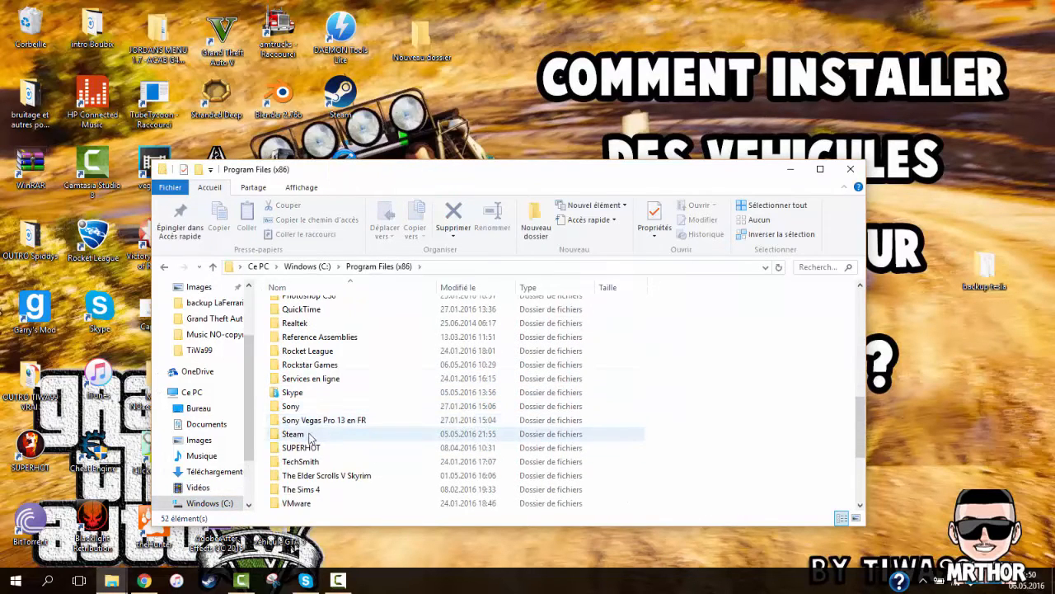
{"action": "double_click", "coordinate": [311, 437]}
{"action": "scroll", "coordinate": [305, 432], "scroll_direction": "down", "scroll_amount": 4}
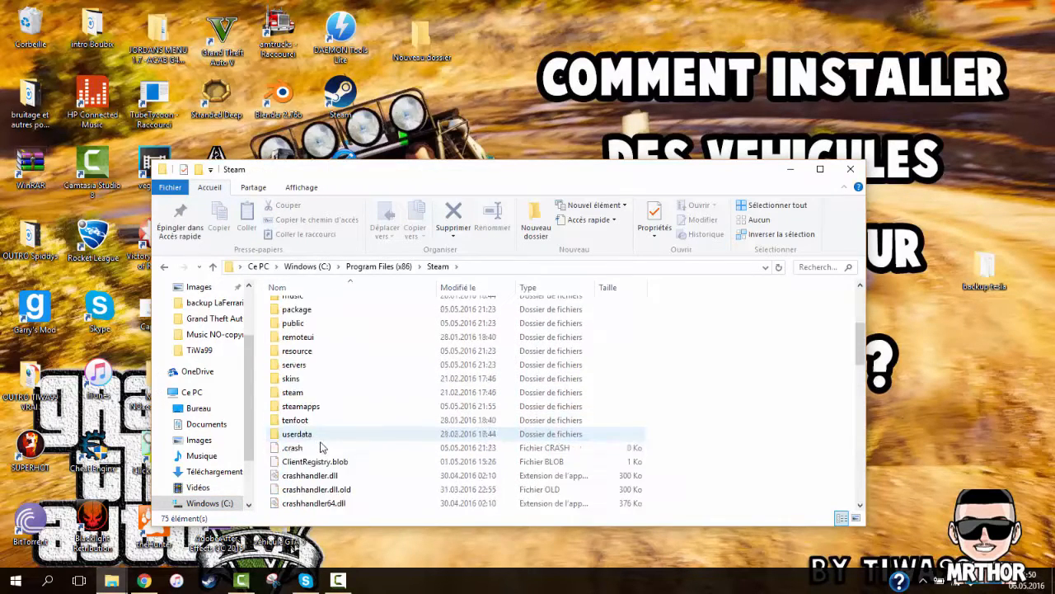
{"action": "double_click", "coordinate": [297, 406]}
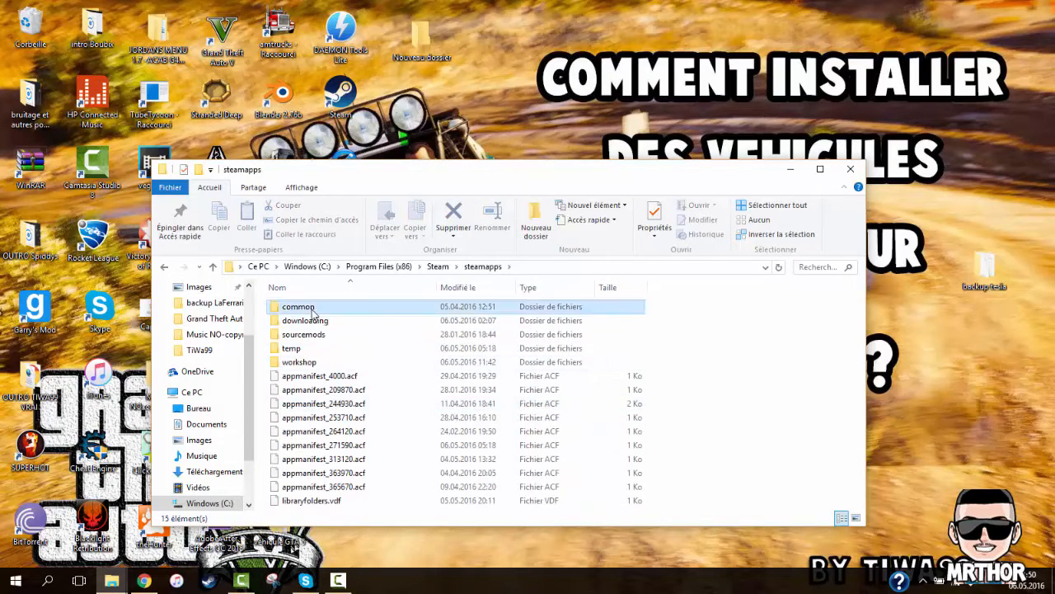
{"action": "double_click", "coordinate": [309, 308]}
{"action": "double_click", "coordinate": [334, 363]}
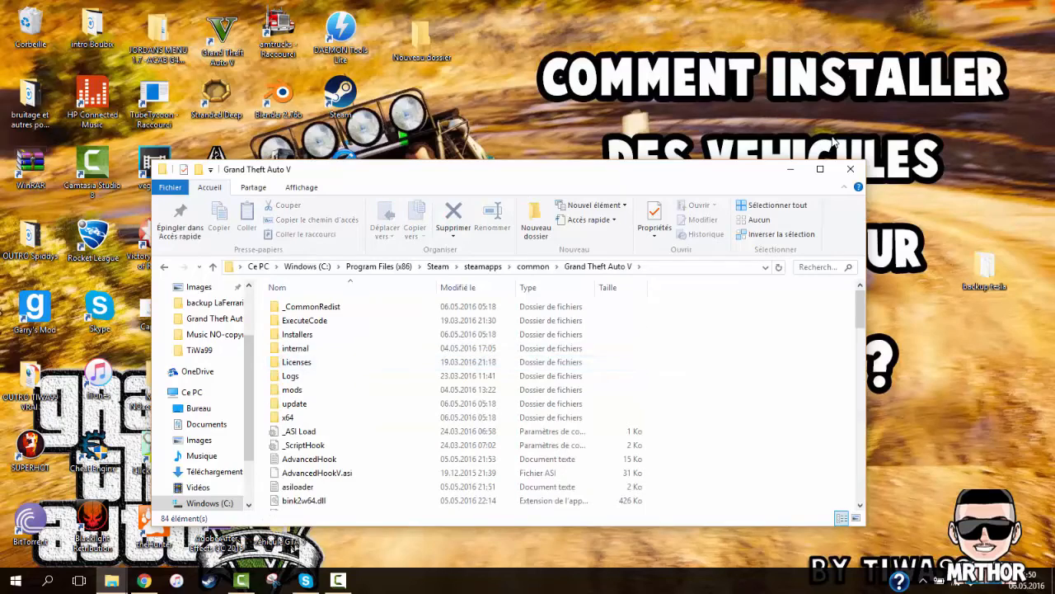
{"action": "left_click", "coordinate": [822, 169]}
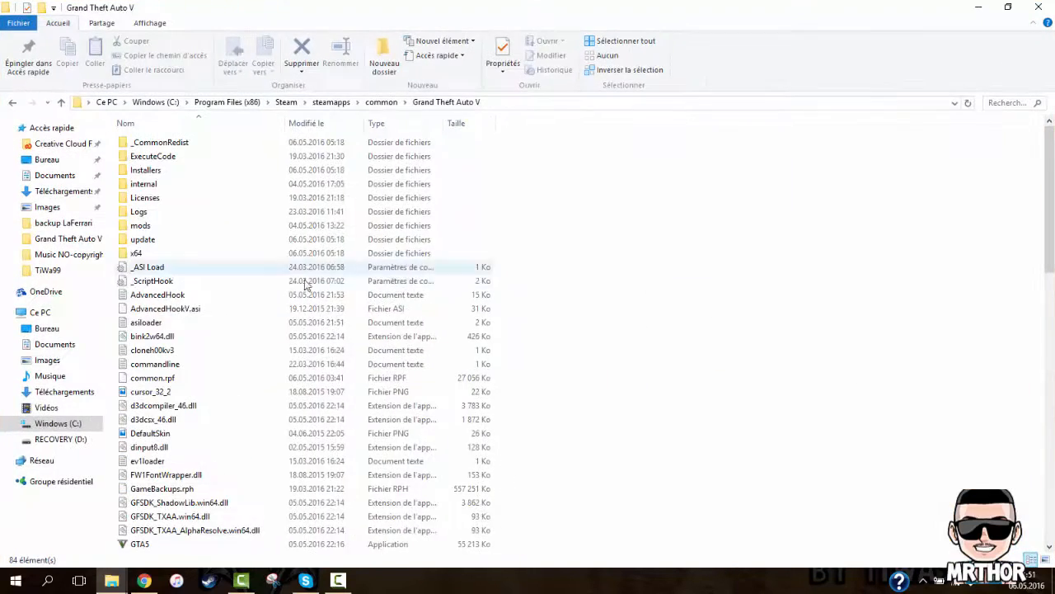
Look through the files in the Grand Theft Auto V folder and view the options for creating a new item there.
{"action": "scroll", "coordinate": [297, 284], "scroll_direction": "down", "scroll_amount": 2}
{"action": "scroll", "coordinate": [292, 284], "scroll_direction": "down", "scroll_amount": 13}
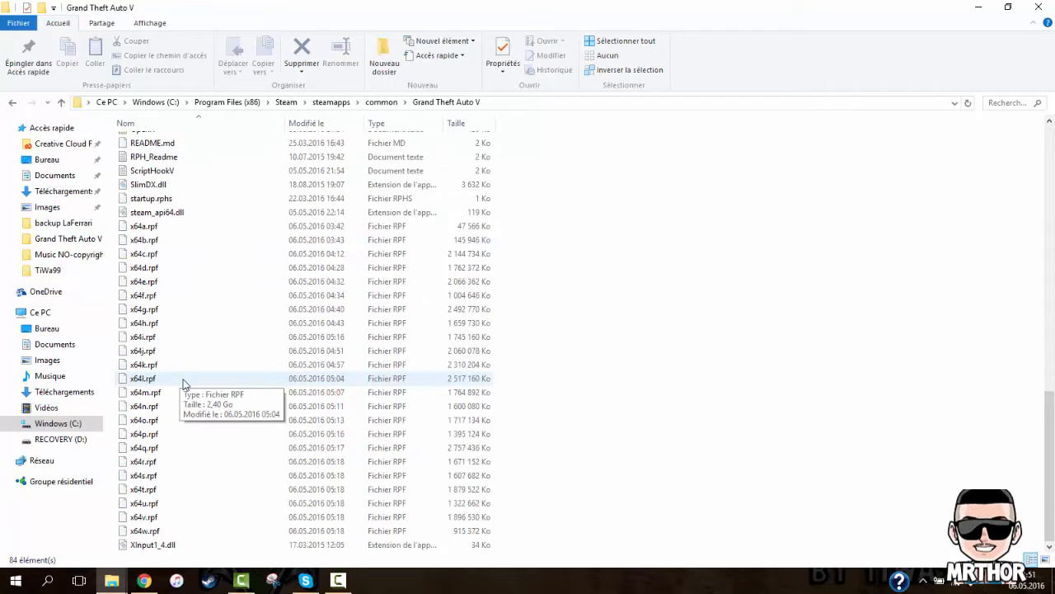
{"action": "scroll", "coordinate": [183, 384], "scroll_direction": "up", "scroll_amount": 1}
{"action": "scroll", "coordinate": [191, 346], "scroll_direction": "up", "scroll_amount": 10}
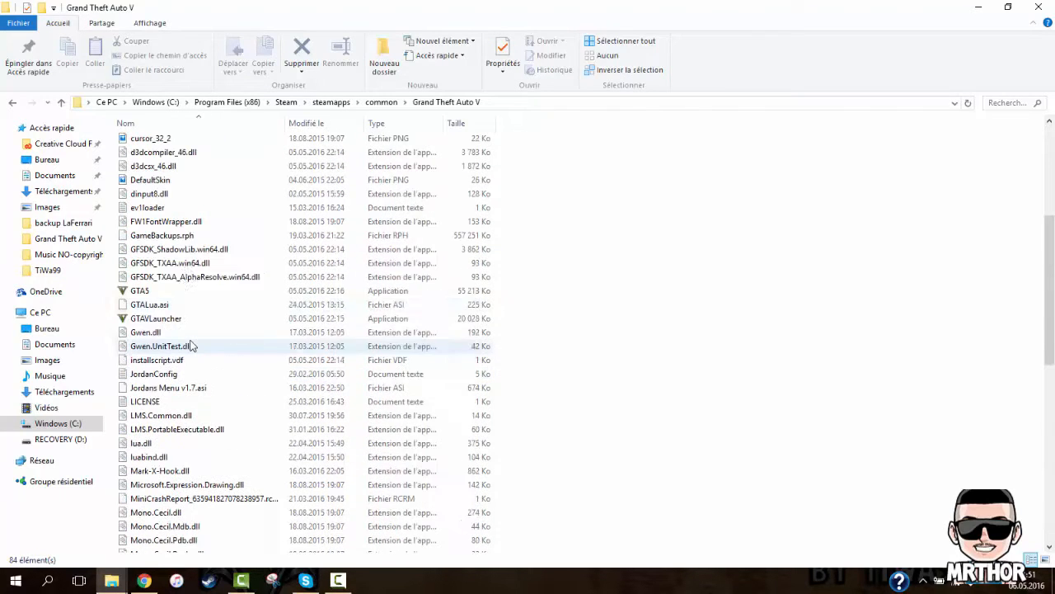
{"action": "scroll", "coordinate": [144, 297], "scroll_direction": "up", "scroll_amount": 6}
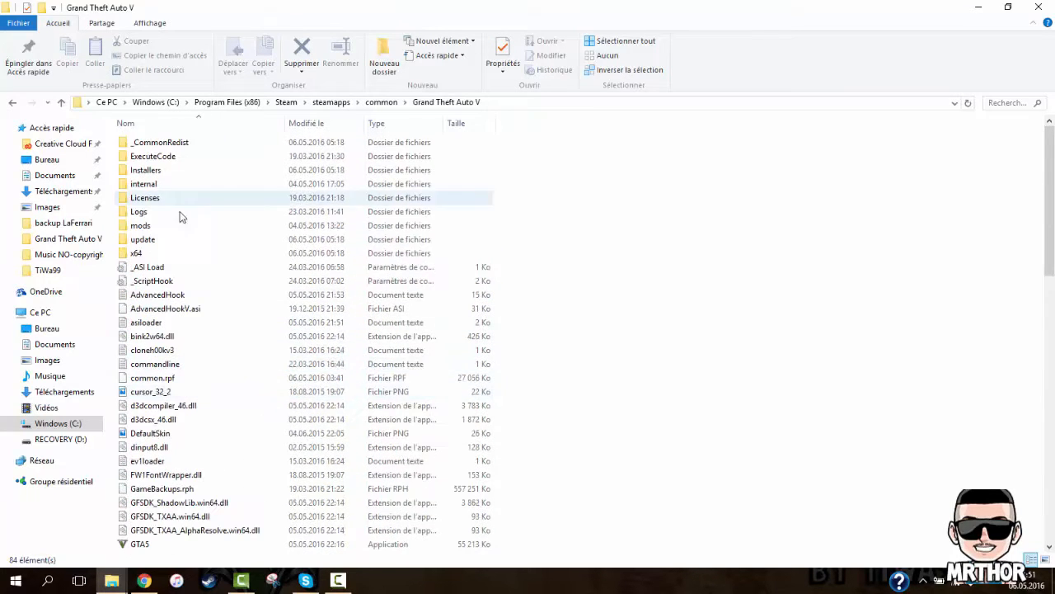
{"action": "right_click", "coordinate": [802, 246]}
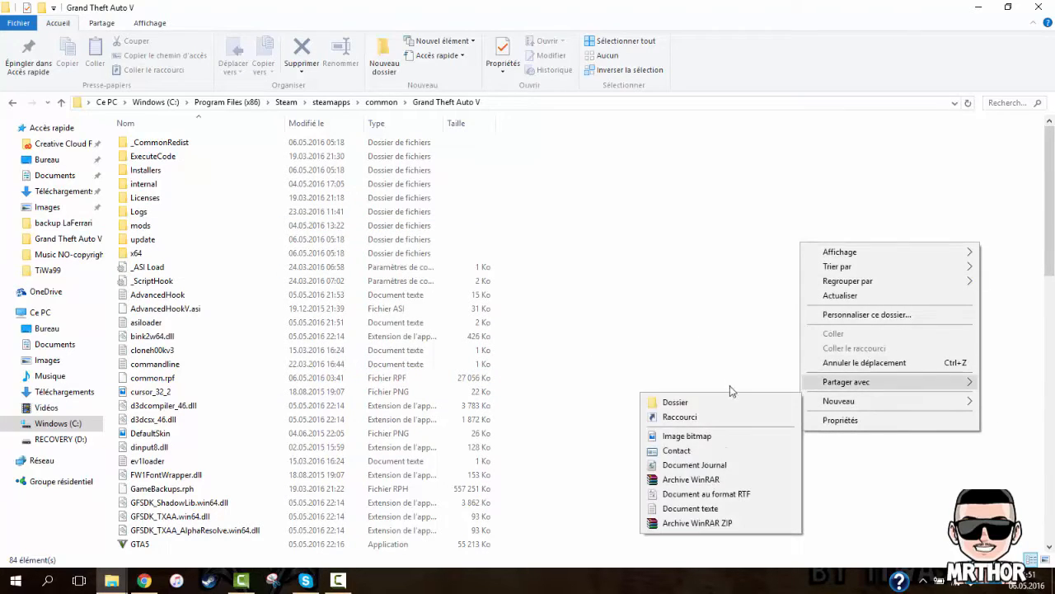
{"action": "left_click", "coordinate": [752, 234]}
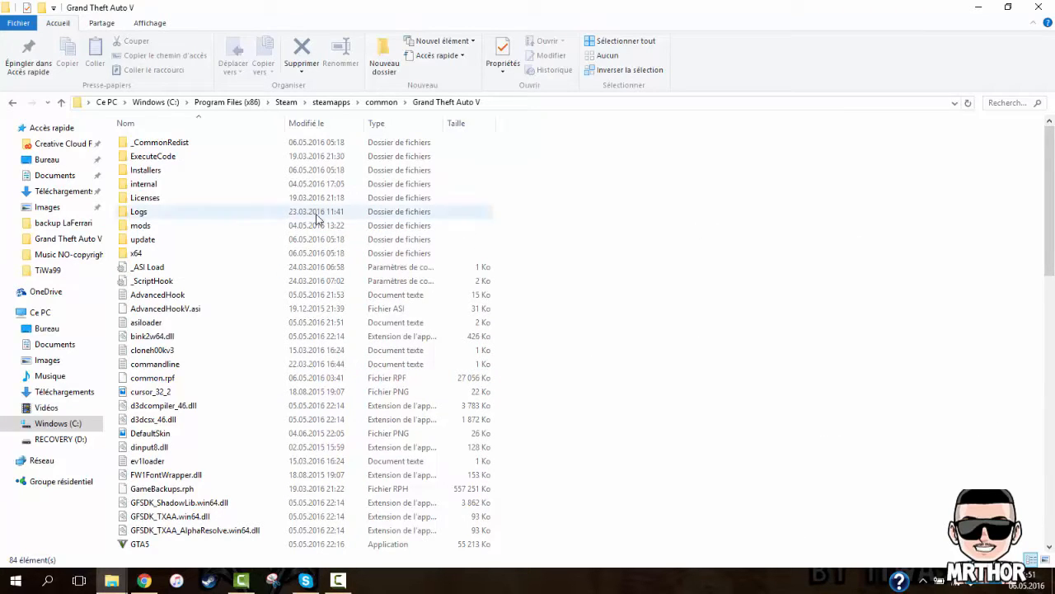
Examine the mods folder's contents, locate the original x64e.rpf archive in the game folder, and close the window from mods.
{"action": "double_click", "coordinate": [176, 228]}
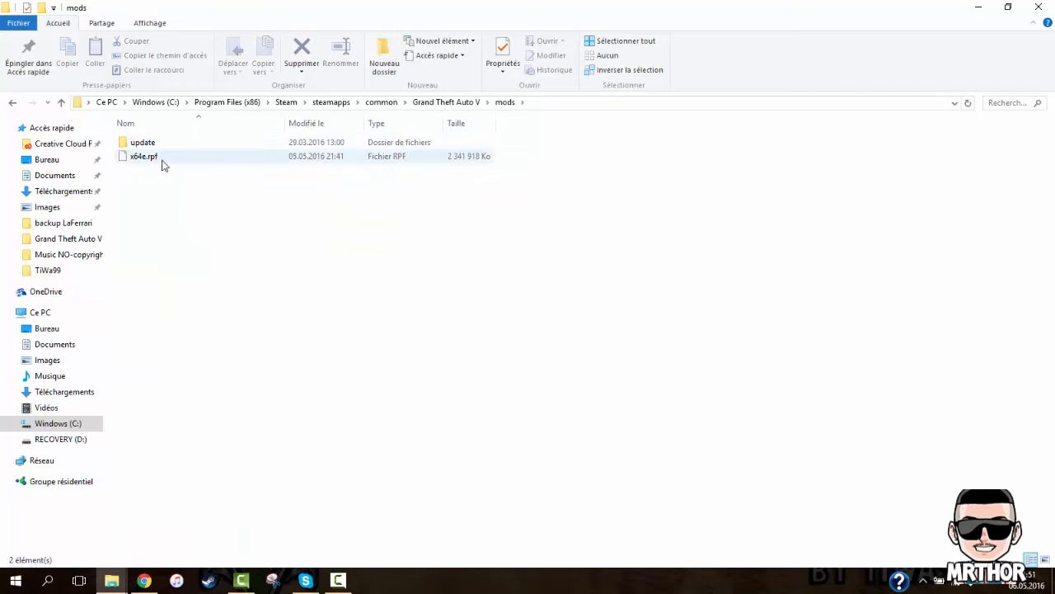
{"action": "key", "text": "BackSpace"}
{"action": "left_click", "coordinate": [151, 239]}
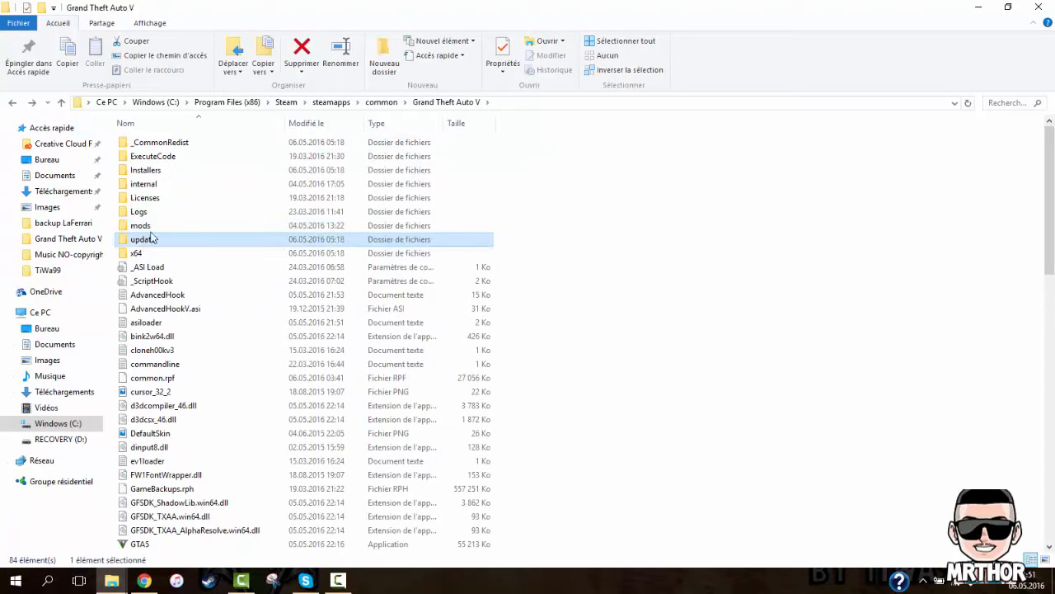
{"action": "scroll", "coordinate": [247, 330], "scroll_direction": "down", "scroll_amount": 18}
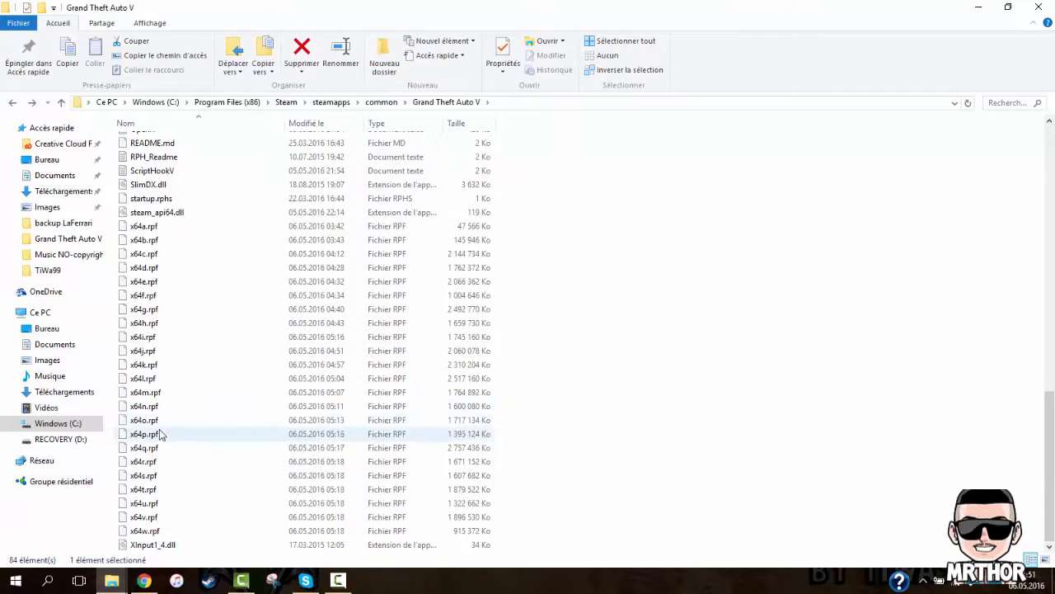
{"action": "left_click", "coordinate": [164, 284]}
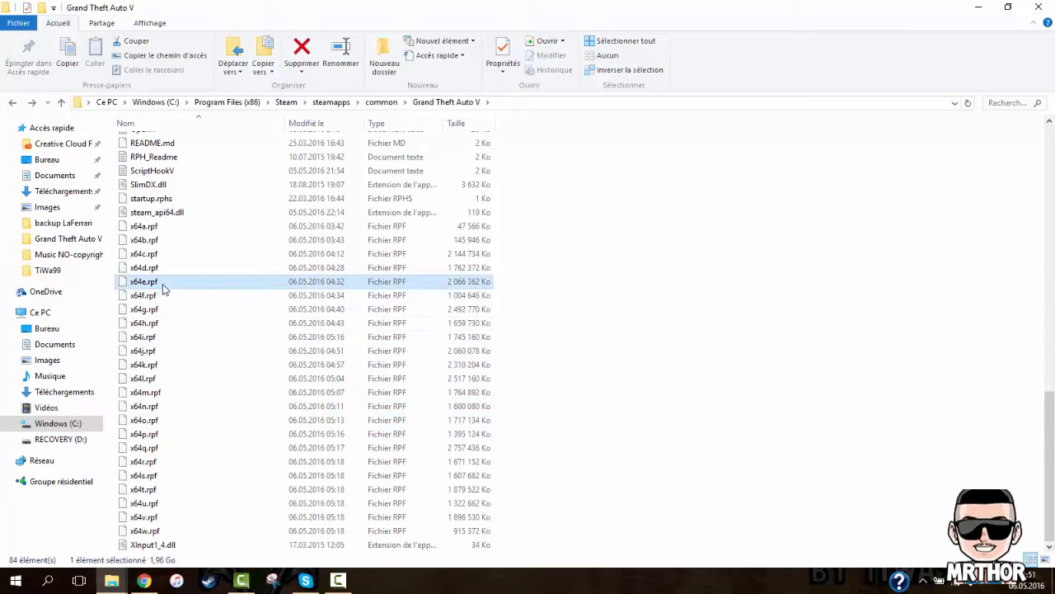
{"action": "right_click", "coordinate": [163, 288]}
{"action": "left_click", "coordinate": [876, 435]}
{"action": "scroll", "coordinate": [585, 377], "scroll_direction": "up", "scroll_amount": 18}
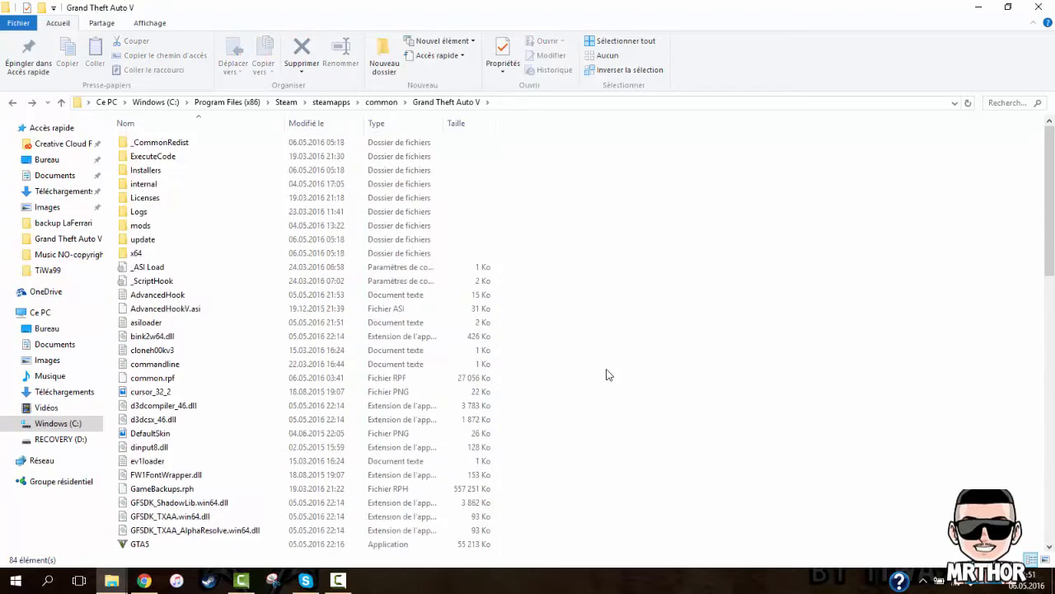
{"action": "double_click", "coordinate": [140, 225]}
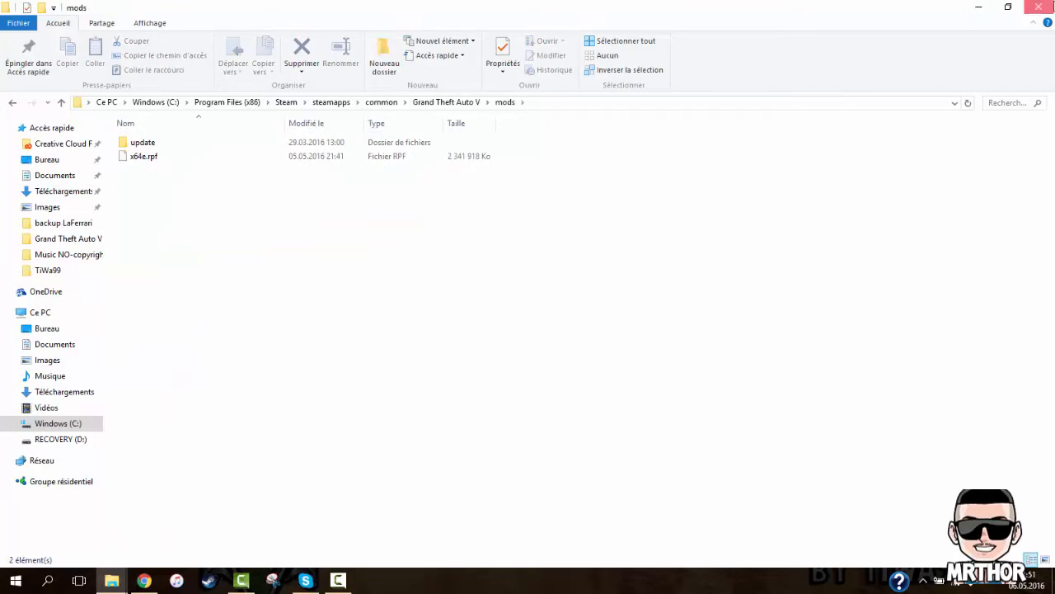
{"action": "left_click", "coordinate": [1051, 5]}
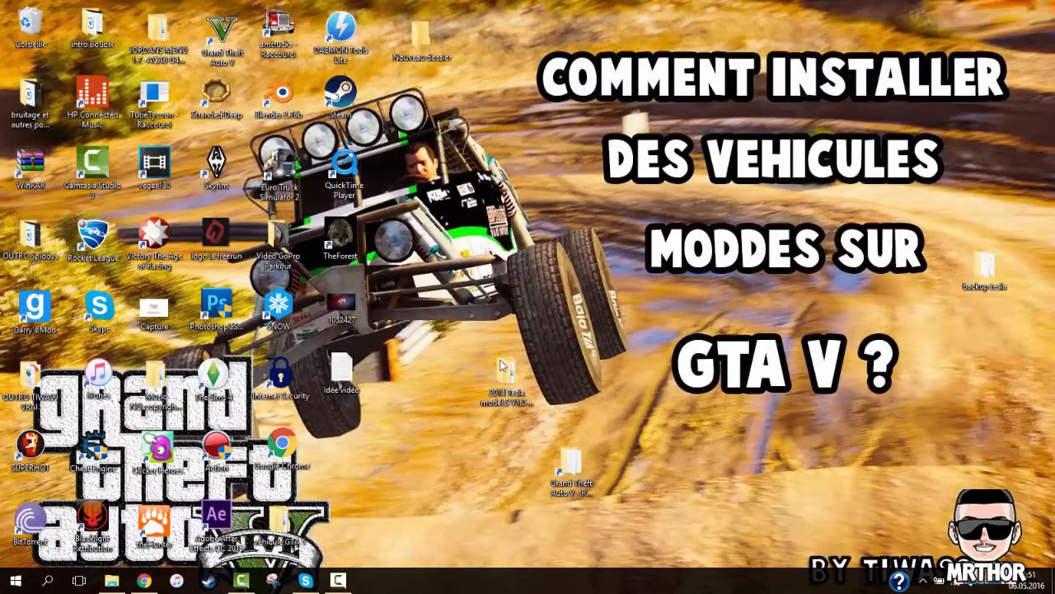
Move the 2014 Tesla model S V1.0 folder on the desktop to just above the Grand Theft Auto V shortcut.
{"action": "left_click_drag", "start_coordinate": [501, 366], "coordinate": [568, 380]}
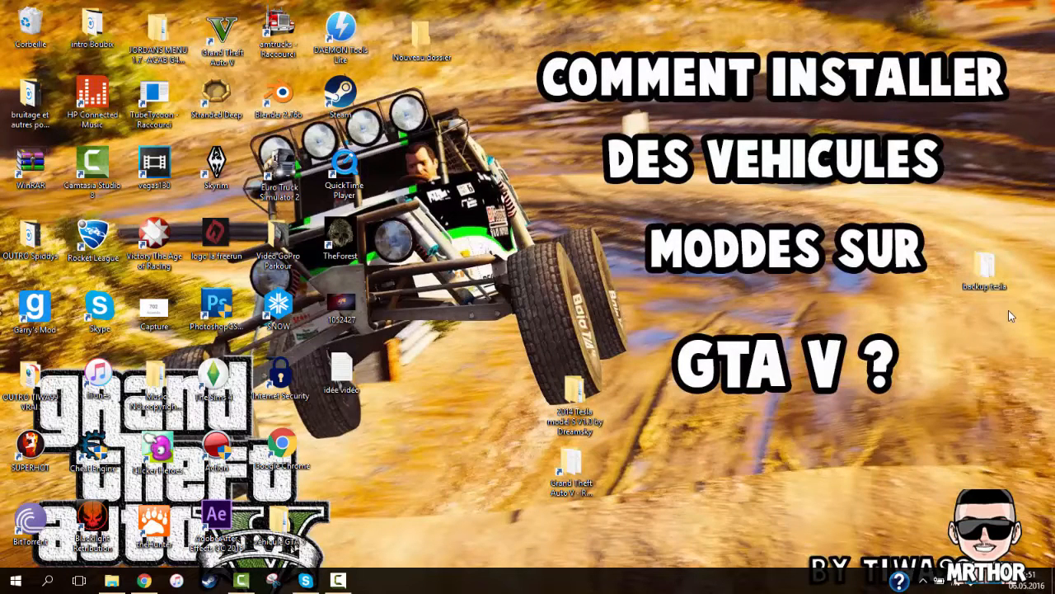
Arrange the desktop so the 2014 Tesla model S V1.0 folder sits below backup tesla and the Grand Theft Auto V shortcut sits beside the other icons.
{"action": "left_click_drag", "start_coordinate": [986, 270], "coordinate": [958, 277]}
{"action": "left_click_drag", "start_coordinate": [577, 394], "coordinate": [960, 341]}
{"action": "left_click_drag", "start_coordinate": [582, 465], "coordinate": [341, 455]}
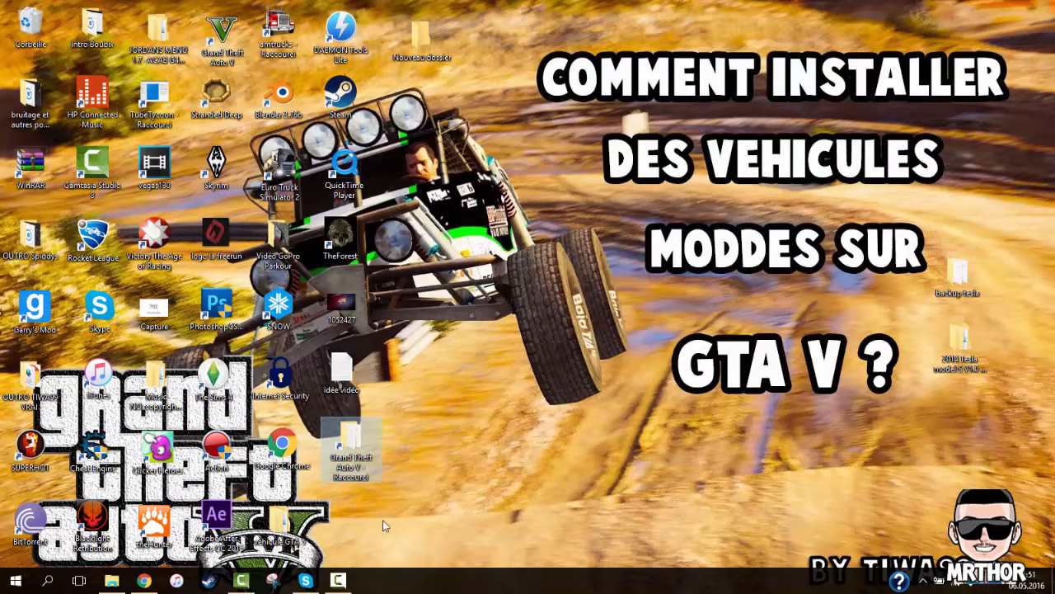
Search Windows for OpenIV, launch it and load the Windows version of Grand Theft Auto V.
{"action": "left_click", "coordinate": [48, 581]}
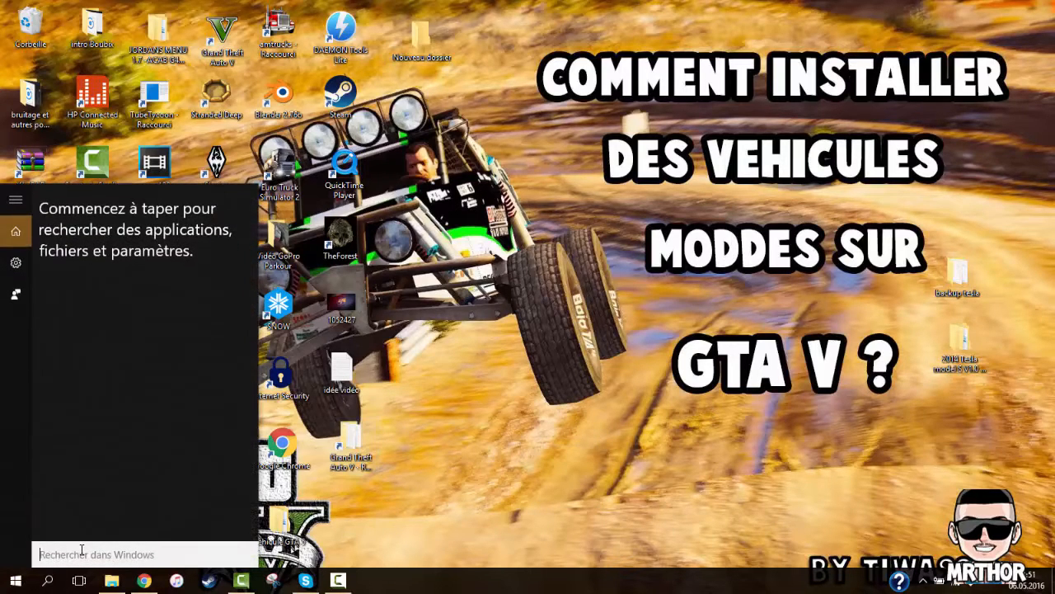
{"action": "type", "text": "ope"}
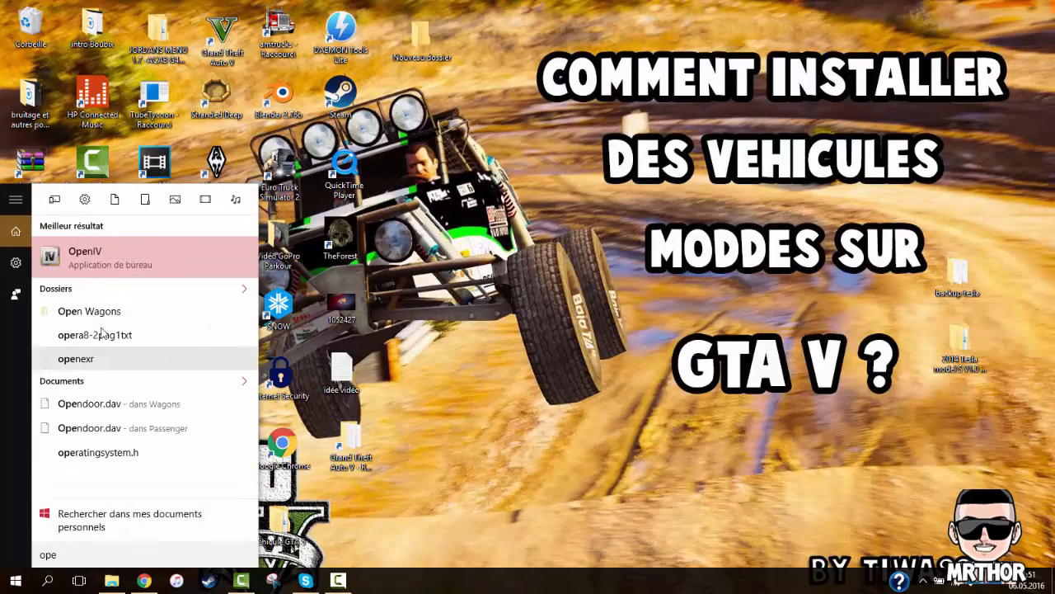
{"action": "left_click", "coordinate": [120, 256]}
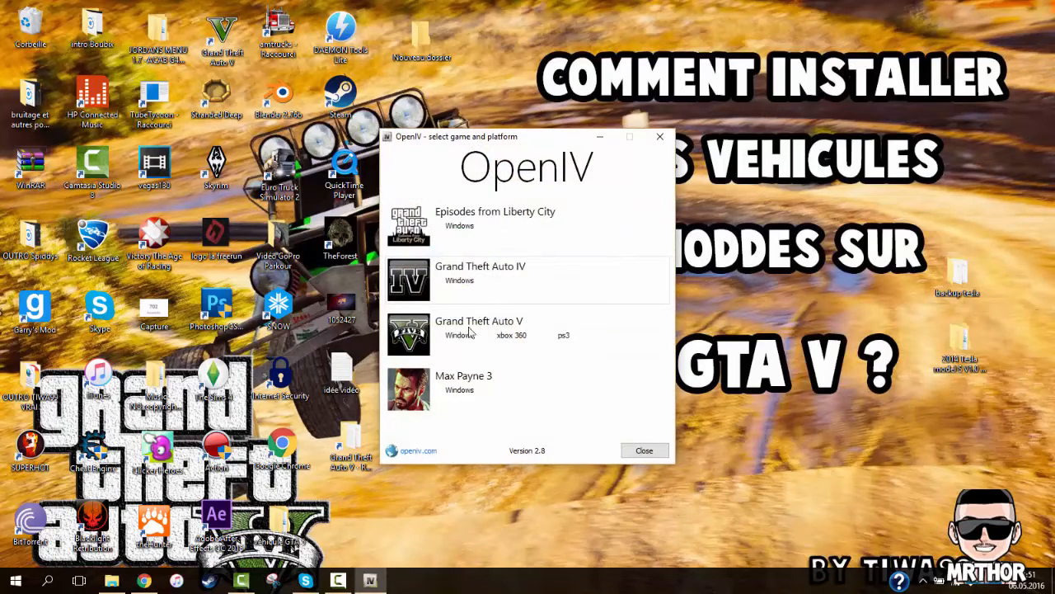
{"action": "left_click_drag", "start_coordinate": [458, 145], "coordinate": [425, 133]}
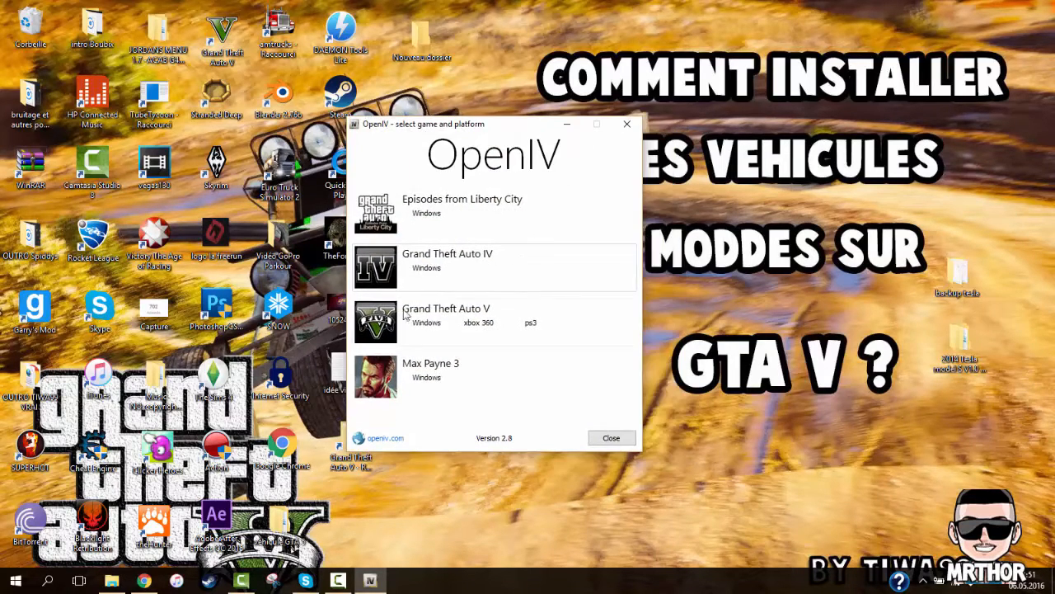
{"action": "left_click", "coordinate": [428, 322]}
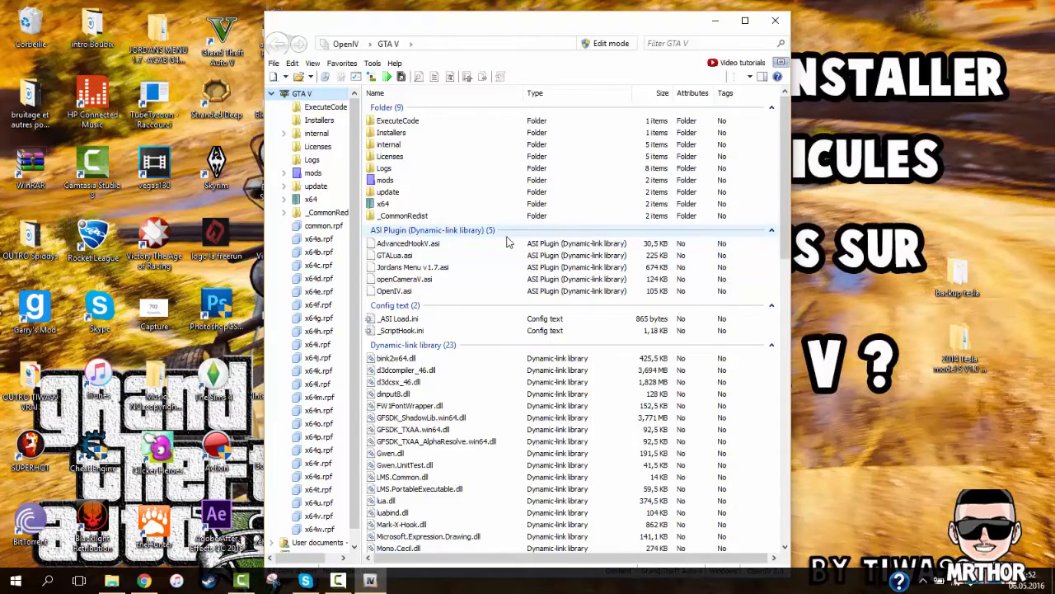
Snap the OpenIV window to one half of the screen and fit the Chrome window into the other half.
{"action": "left_click_drag", "start_coordinate": [495, 30], "coordinate": [2, 99]}
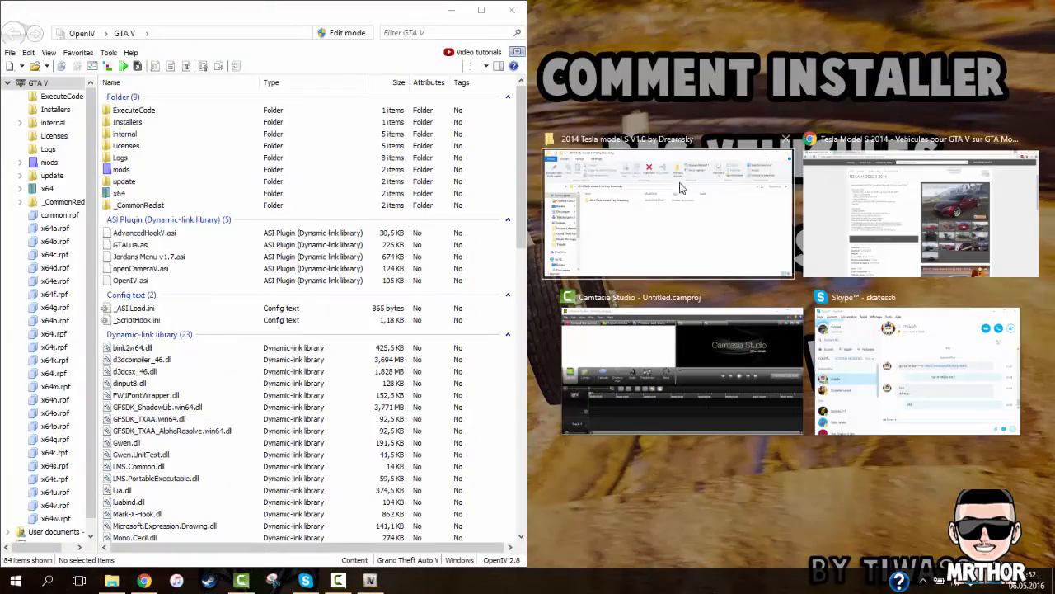
{"action": "left_click", "coordinate": [944, 191]}
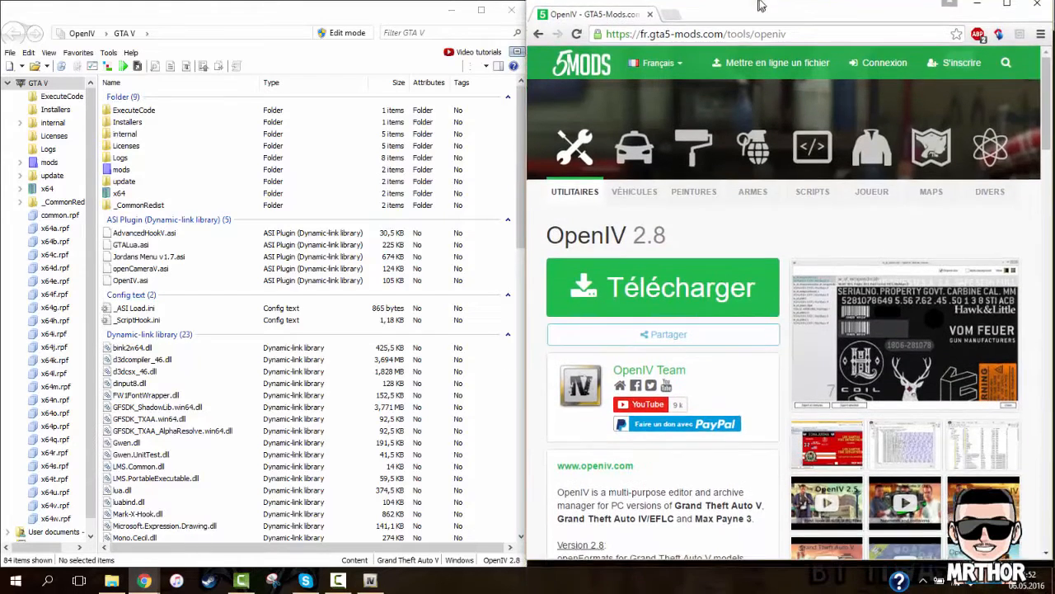
{"action": "double_click", "coordinate": [765, 5]}
{"action": "left_click", "coordinate": [1008, 8]}
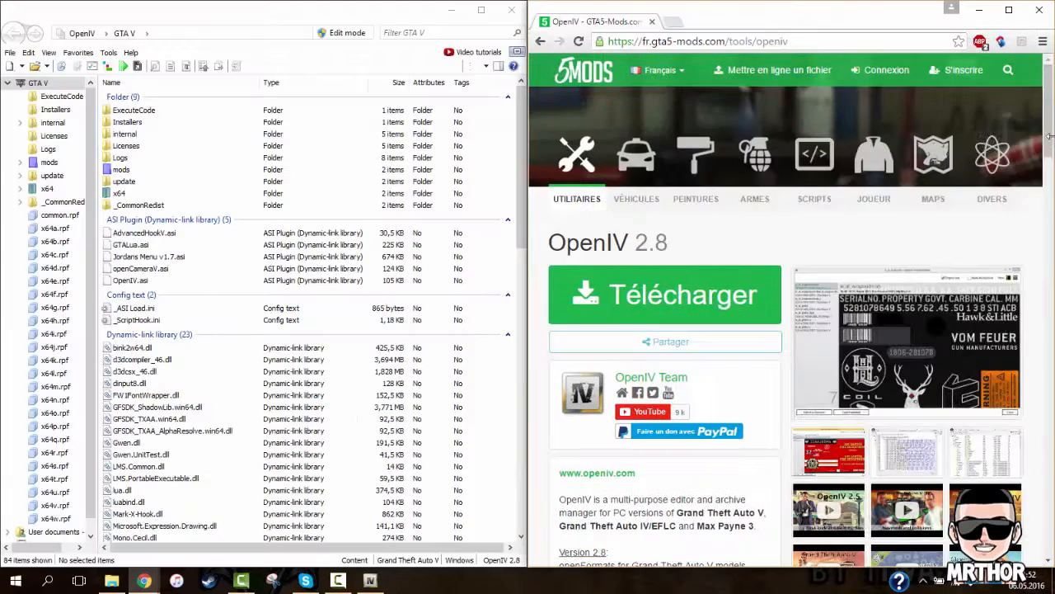
Replace the OpenIV download page with the Tesla Model S 2014 mod page in the browser half of the screen.
{"action": "scroll", "coordinate": [697, 334], "scroll_direction": "up", "scroll_amount": 2}
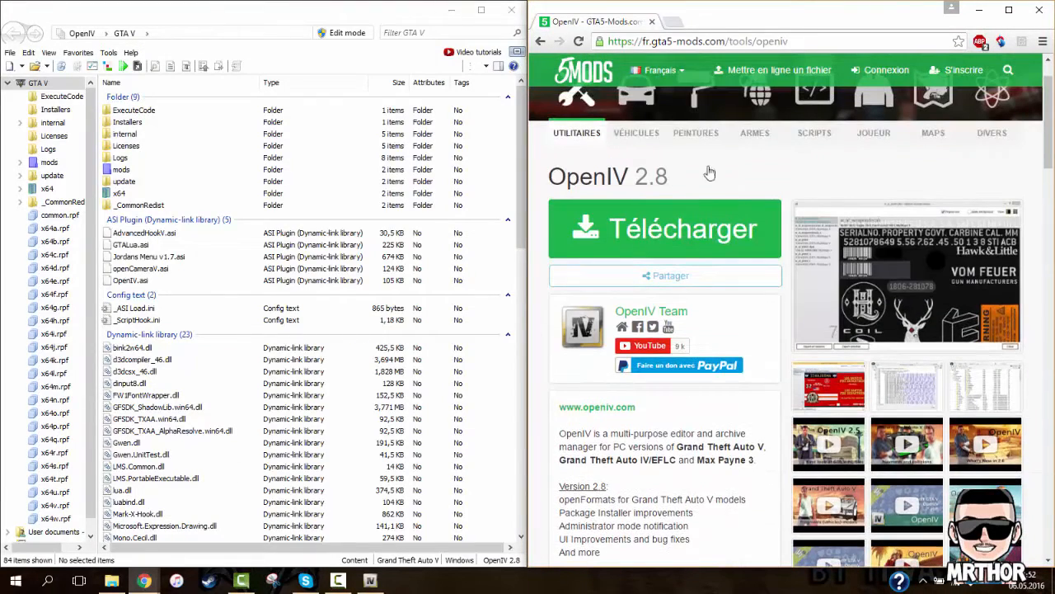
{"action": "scroll", "coordinate": [796, 206], "scroll_direction": "up", "scroll_amount": 1}
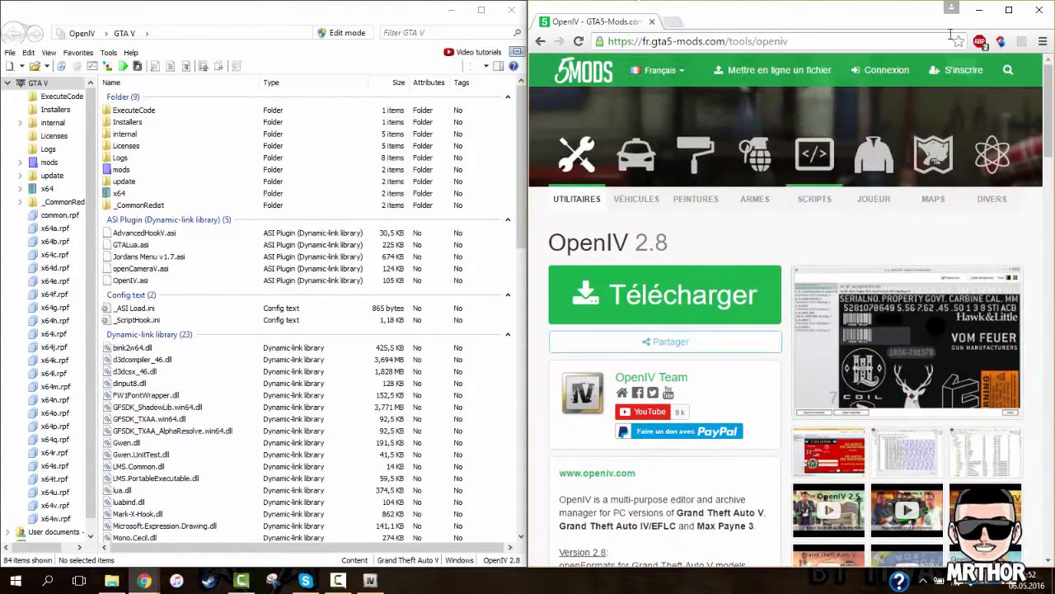
{"action": "mouse_move", "coordinate": [144, 583]}
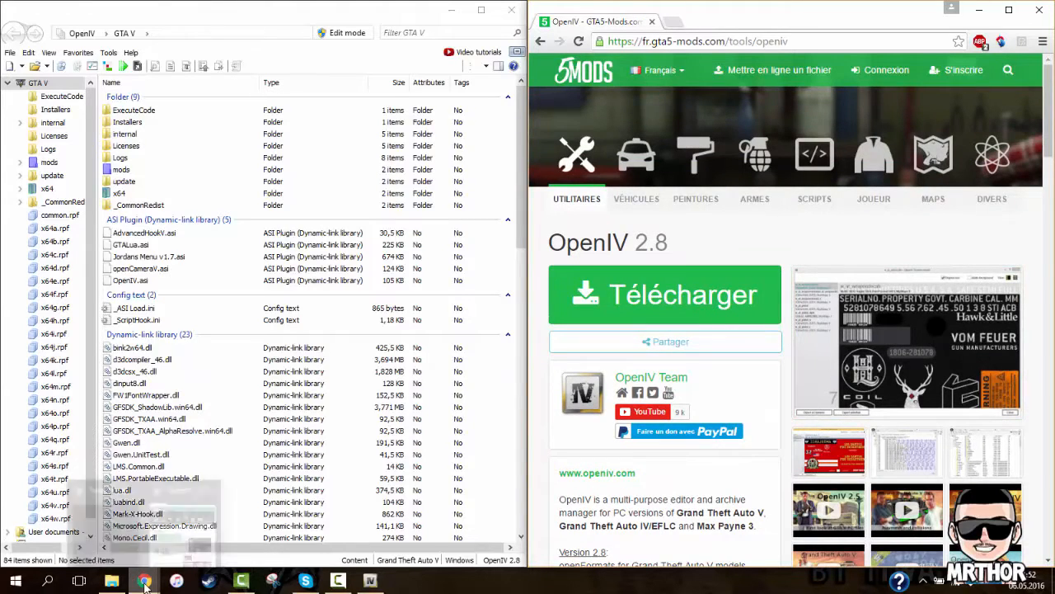
{"action": "left_click", "coordinate": [191, 536]}
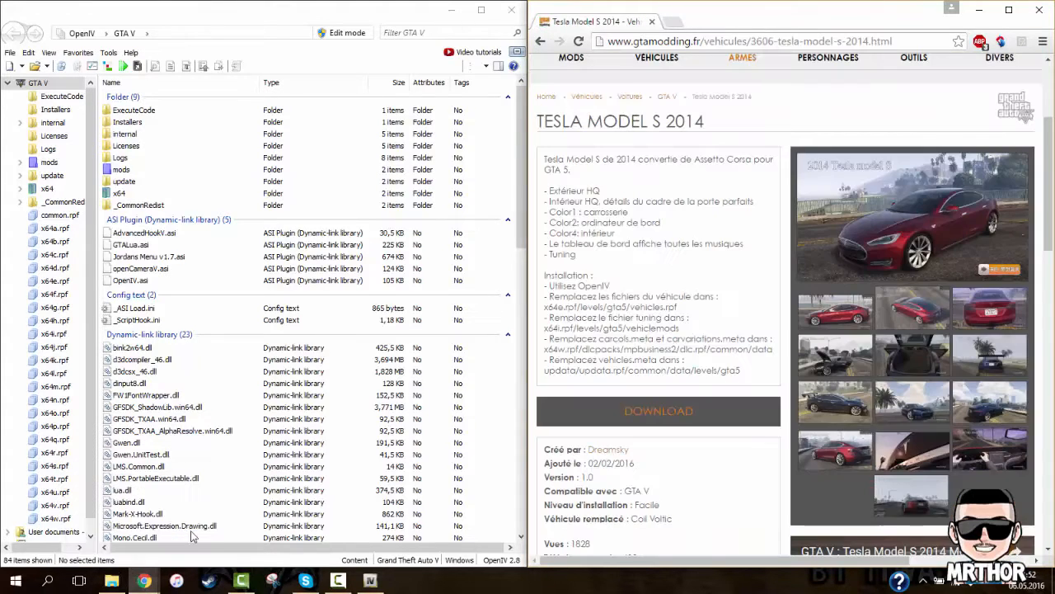
{"action": "left_click", "coordinate": [1043, 7]}
{"action": "left_click", "coordinate": [1043, 7]}
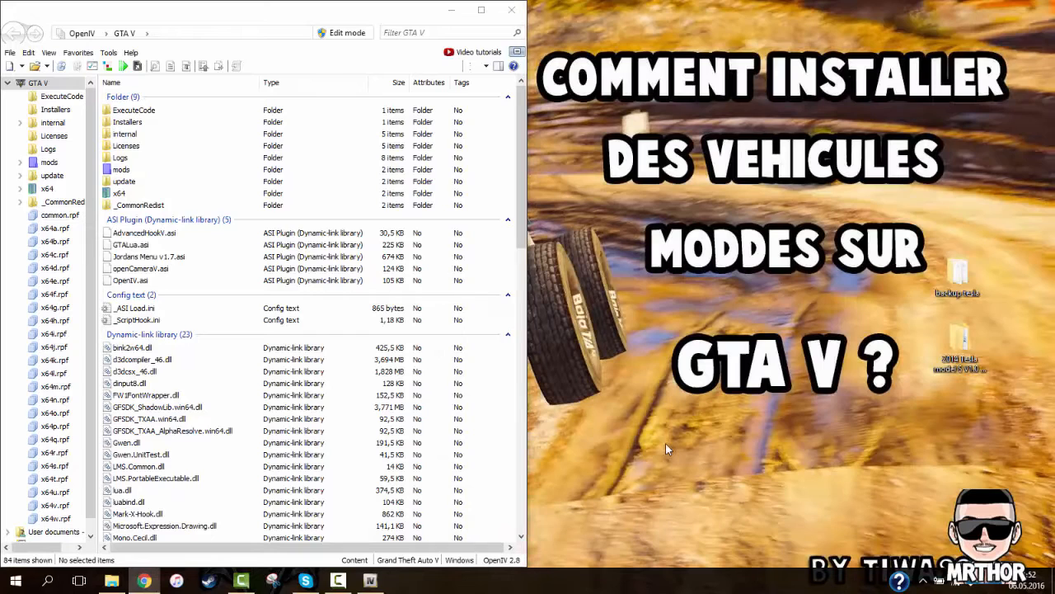
{"action": "left_click", "coordinate": [144, 578]}
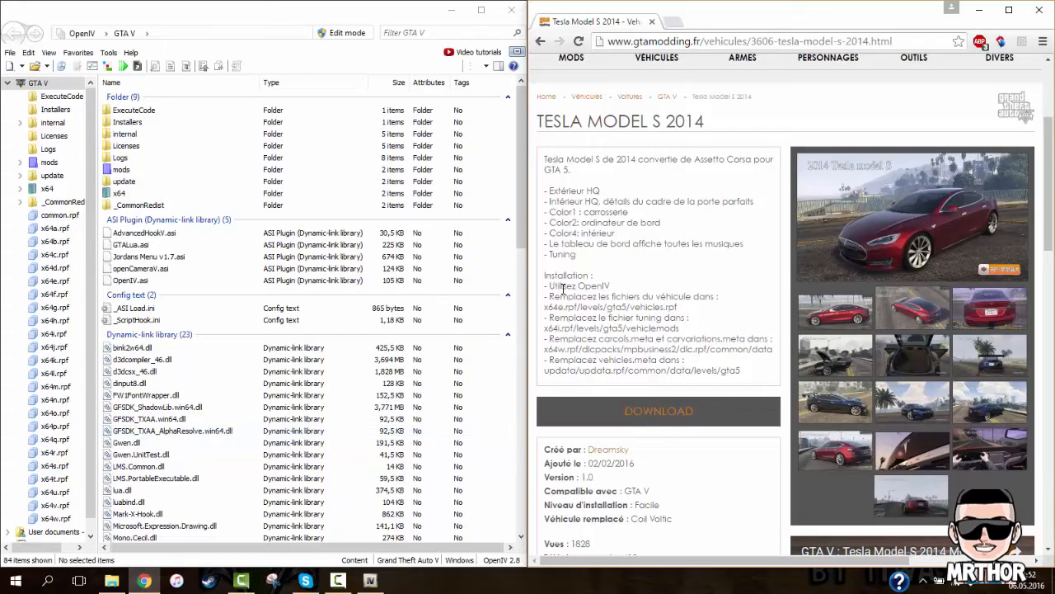
In OpenIV, go to mods/x64e.rpf/levels/gta5/vehicles.rpf, following the path given in the mod's installation instructions.
{"action": "left_click", "coordinate": [51, 164]}
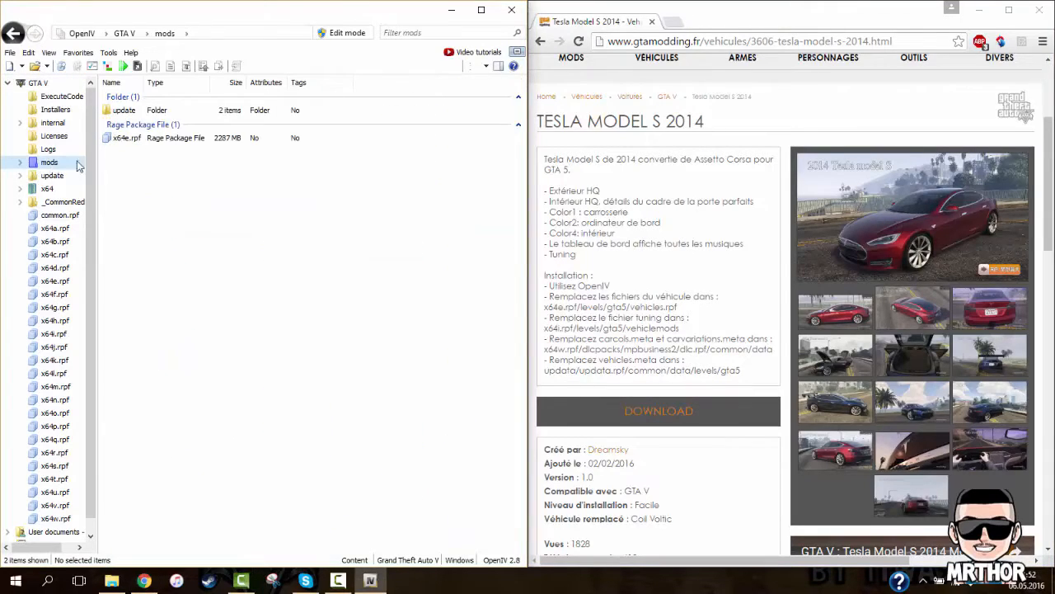
{"action": "double_click", "coordinate": [157, 140]}
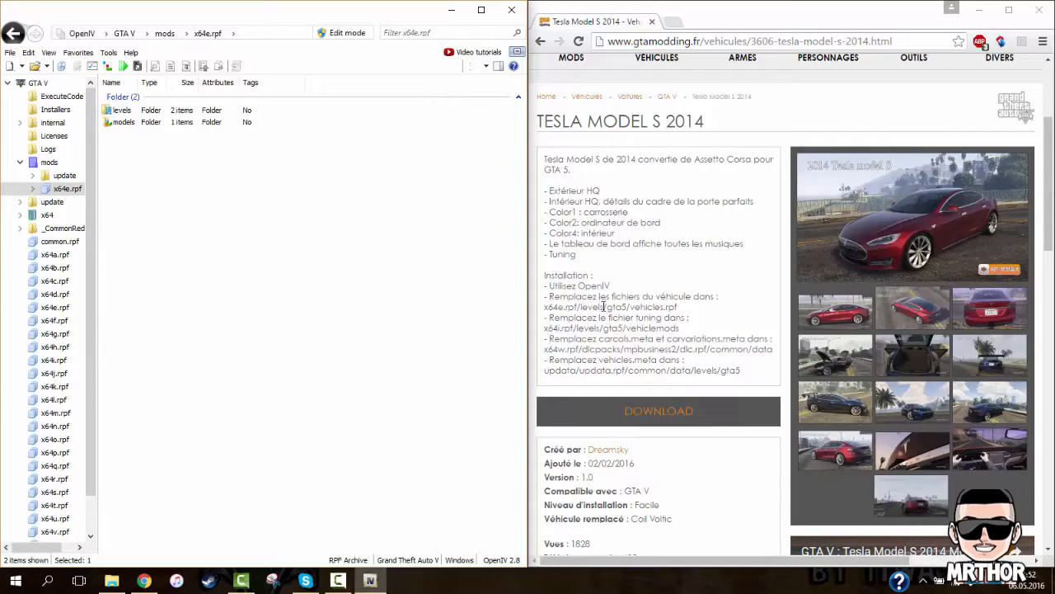
{"action": "double_click", "coordinate": [122, 110]}
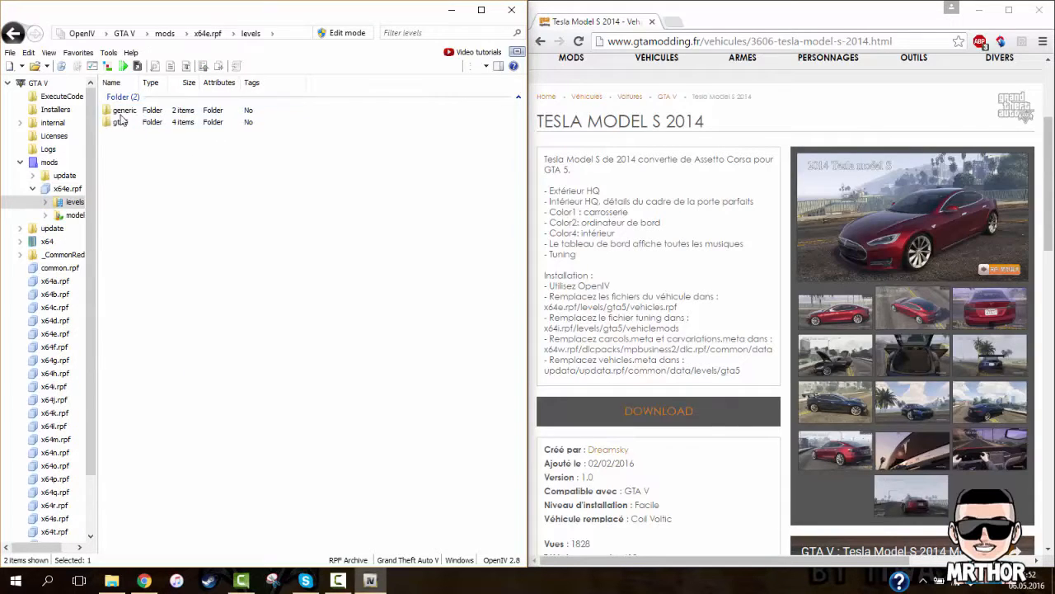
{"action": "double_click", "coordinate": [122, 122]}
{"action": "left_click", "coordinate": [140, 146]}
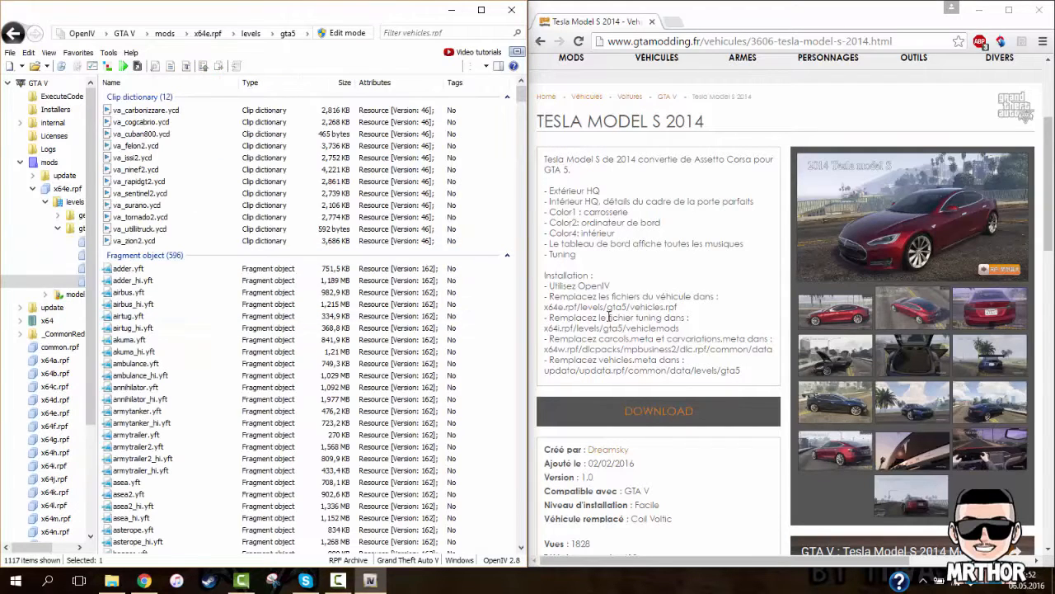
Minimize the browser, examine the files in the 2014 Tesla model S folder and its OK subfolder, and close the folder window.
{"action": "left_click", "coordinate": [988, 7]}
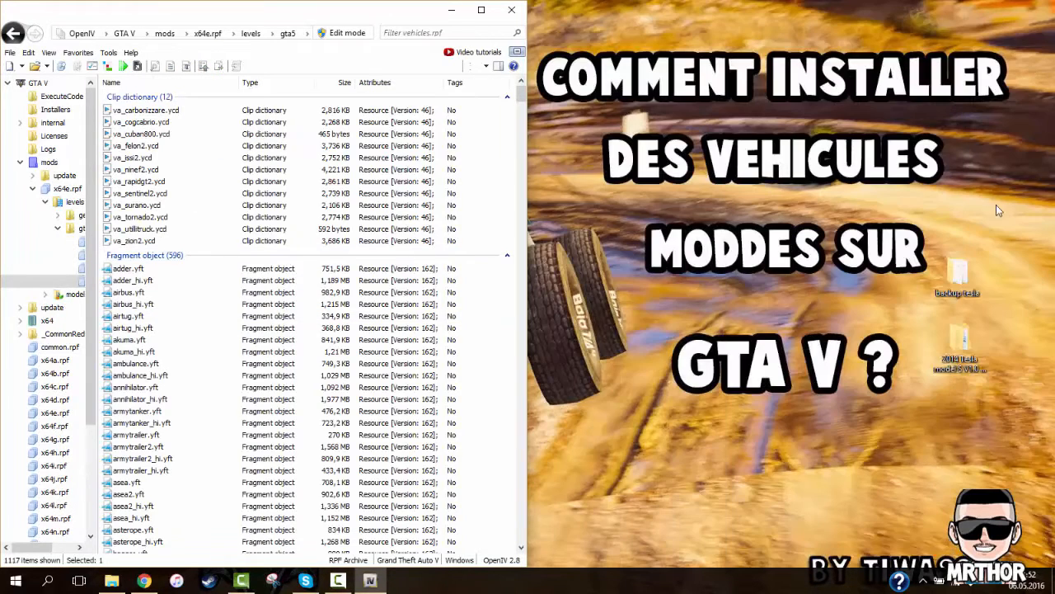
{"action": "double_click", "coordinate": [960, 340]}
{"action": "double_click", "coordinate": [346, 273]}
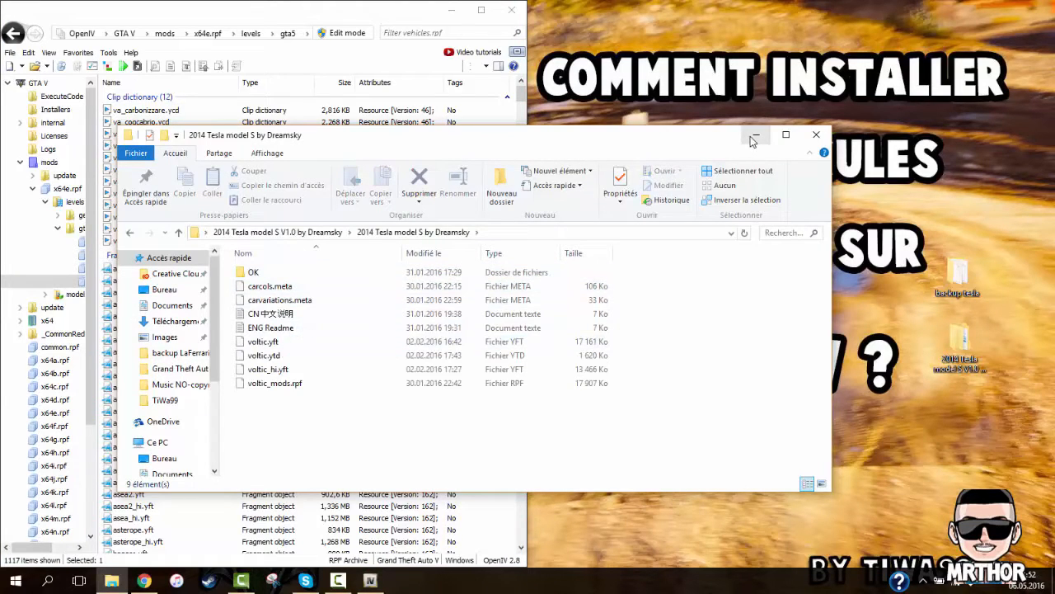
{"action": "double_click", "coordinate": [253, 272]}
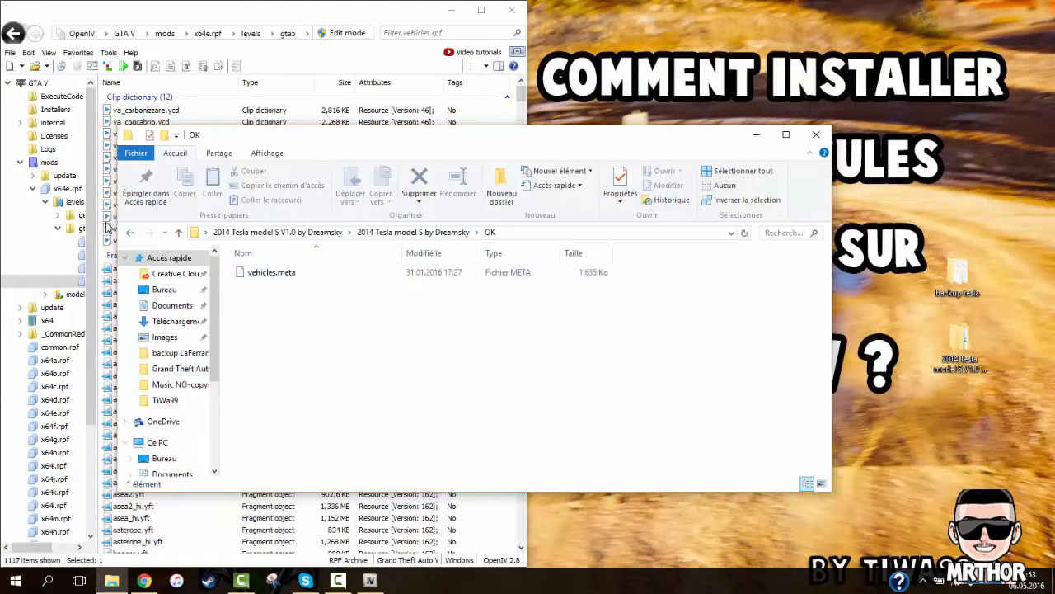
{"action": "left_click", "coordinate": [130, 234]}
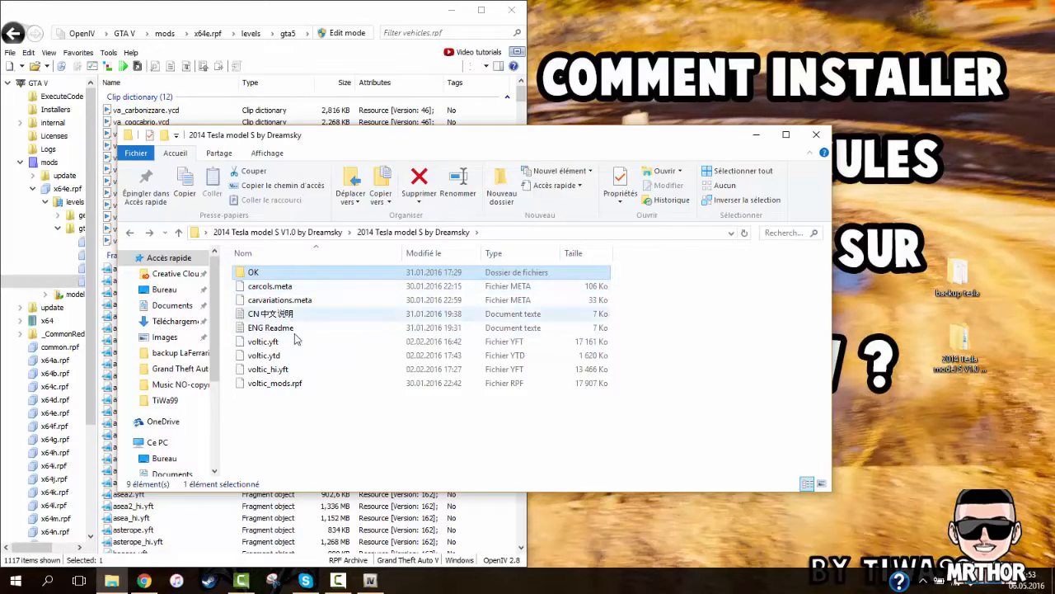
{"action": "double_click", "coordinate": [266, 274]}
{"action": "left_click", "coordinate": [129, 233]}
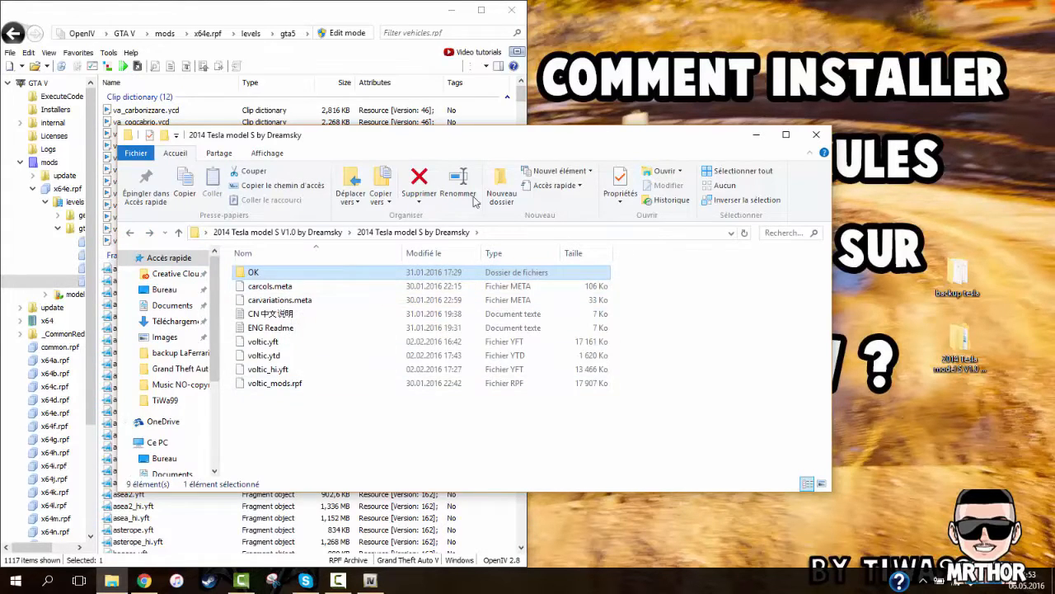
{"action": "left_click", "coordinate": [817, 134]}
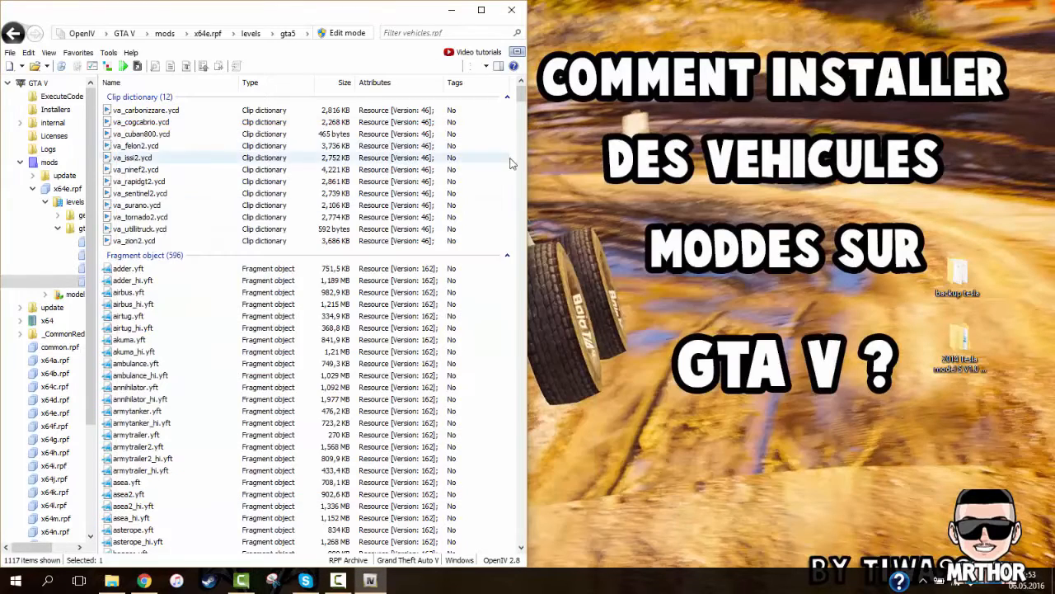
Group the contents of vehicles.rpf alphabetically by name and find the voltic files under V.
{"action": "scroll", "coordinate": [520, 95], "scroll_direction": "down", "scroll_amount": 5}
{"action": "scroll", "coordinate": [520, 95], "scroll_direction": "up", "scroll_amount": 5}
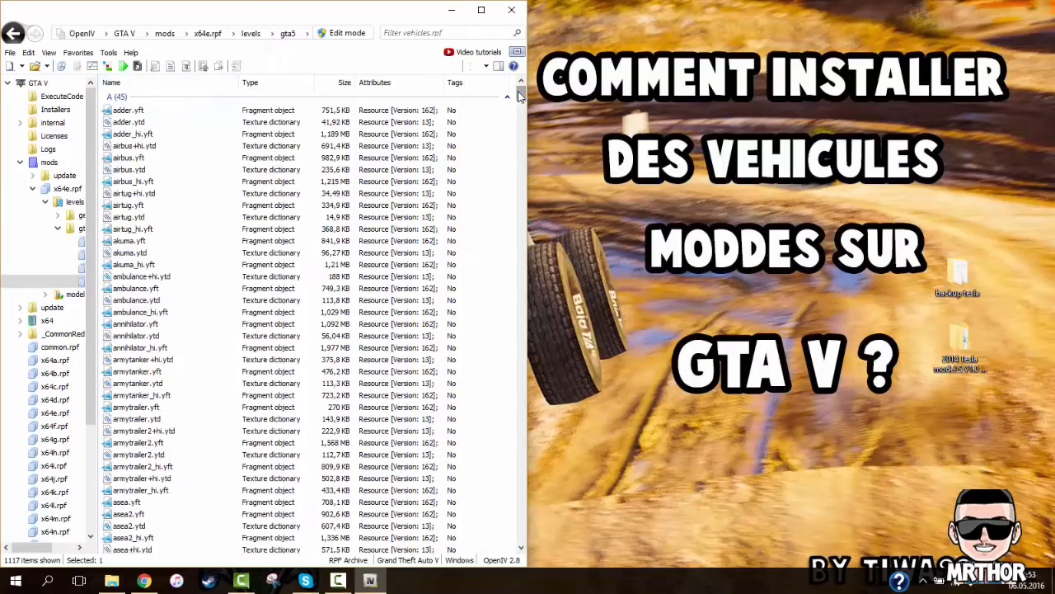
{"action": "left_click_drag", "start_coordinate": [520, 99], "coordinate": [538, 357]}
{"action": "scroll", "coordinate": [223, 345], "scroll_direction": "down", "scroll_amount": 20}
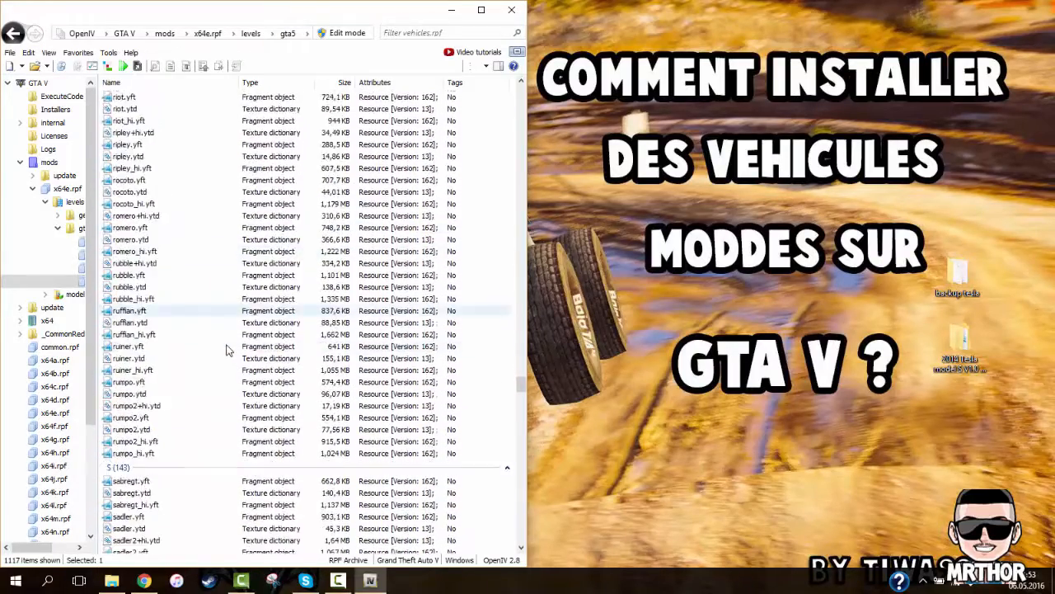
{"action": "scroll", "coordinate": [223, 345], "scroll_direction": "down", "scroll_amount": 20}
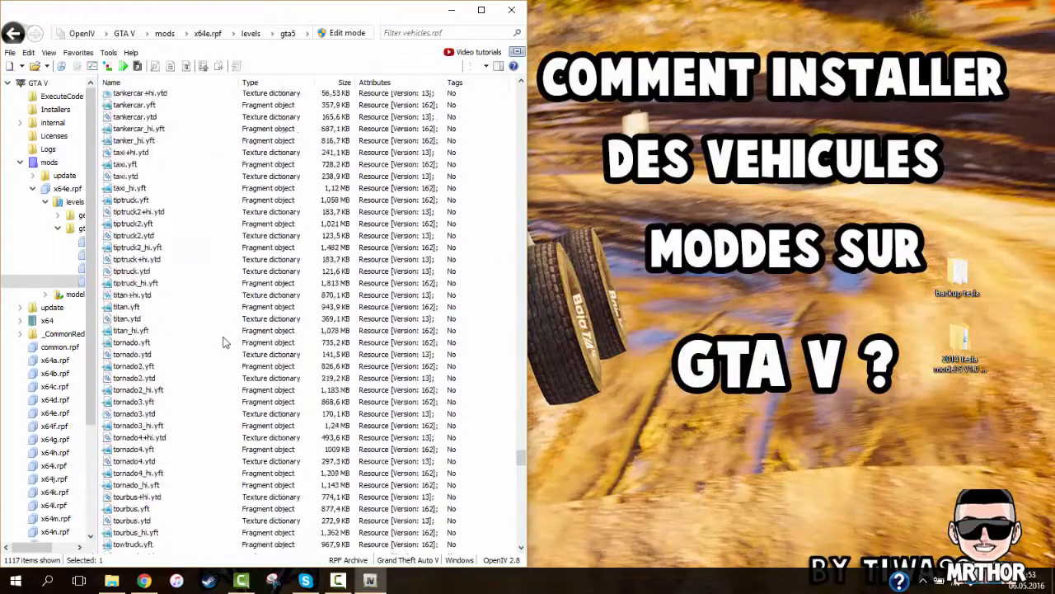
{"action": "scroll", "coordinate": [223, 342], "scroll_direction": "down", "scroll_amount": 20}
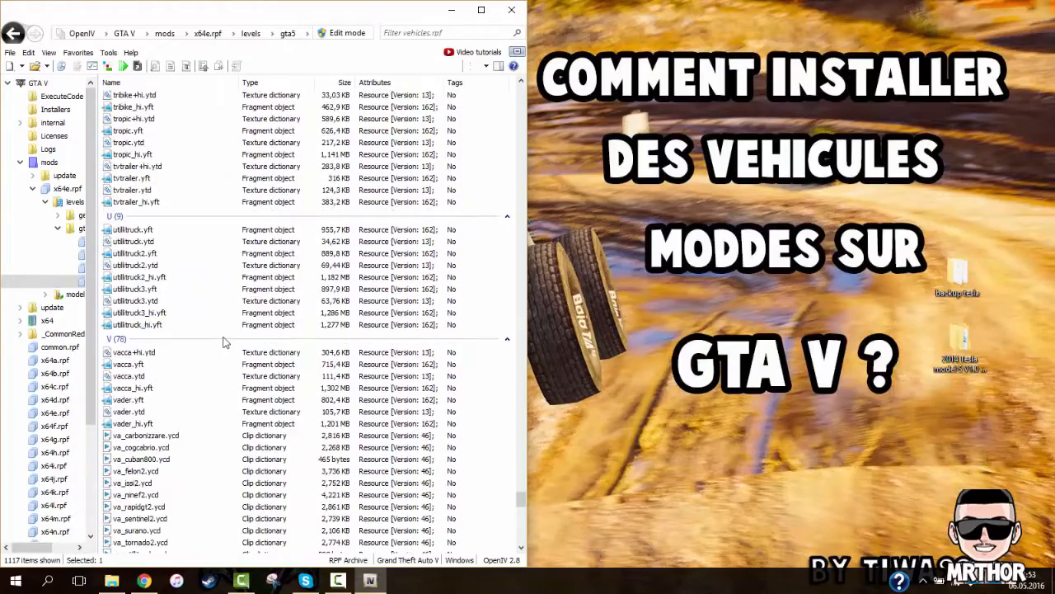
{"action": "scroll", "coordinate": [223, 340], "scroll_direction": "down", "scroll_amount": 20}
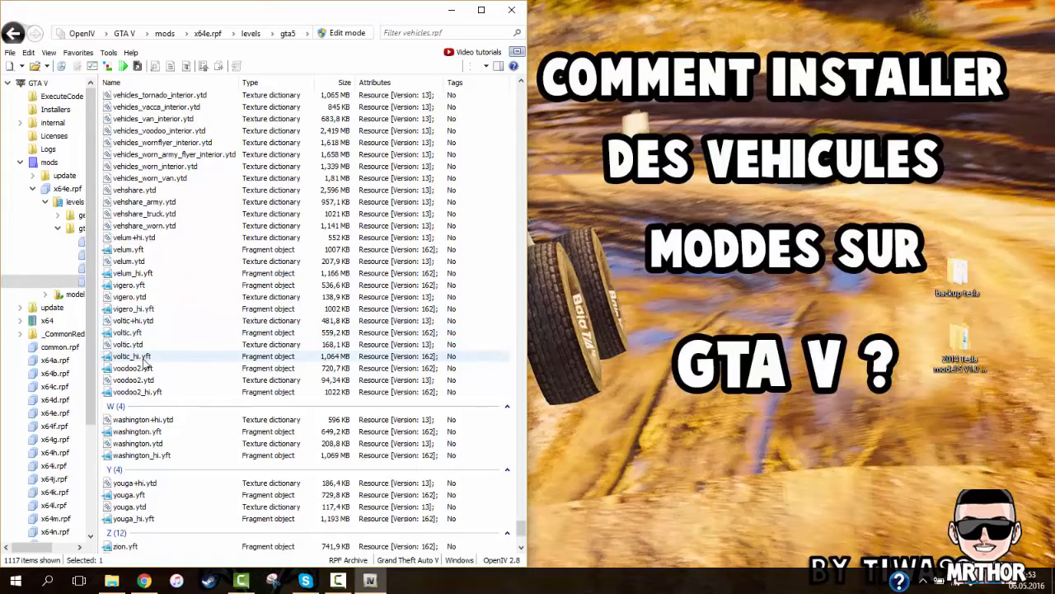
Enable Edit mode in OpenIV, accept its confirmation, and select voltic.yft.
{"action": "left_click", "coordinate": [350, 36]}
{"action": "left_click", "coordinate": [568, 336]}
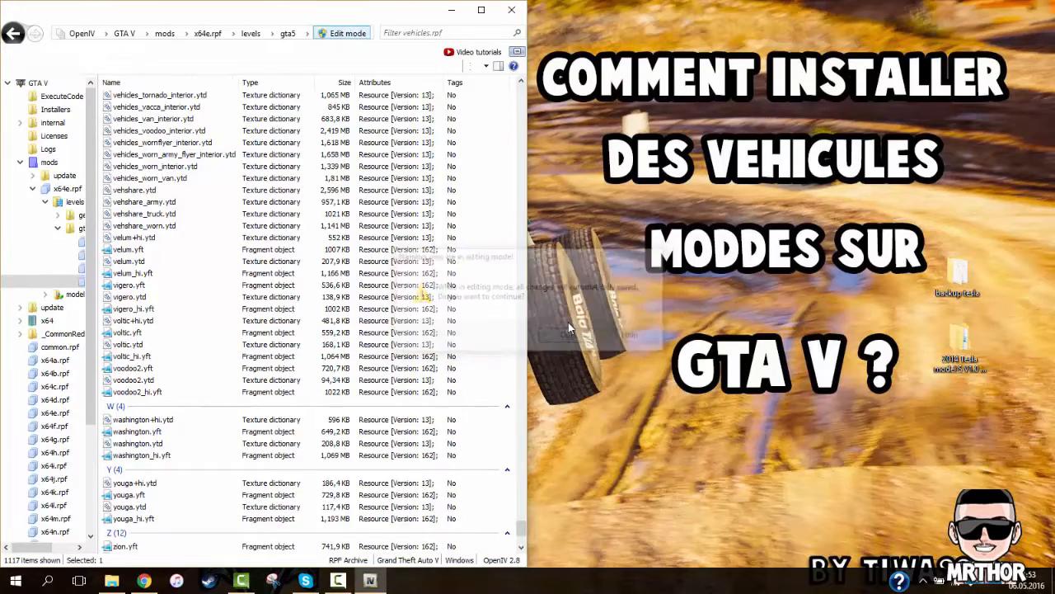
{"action": "left_click", "coordinate": [128, 333]}
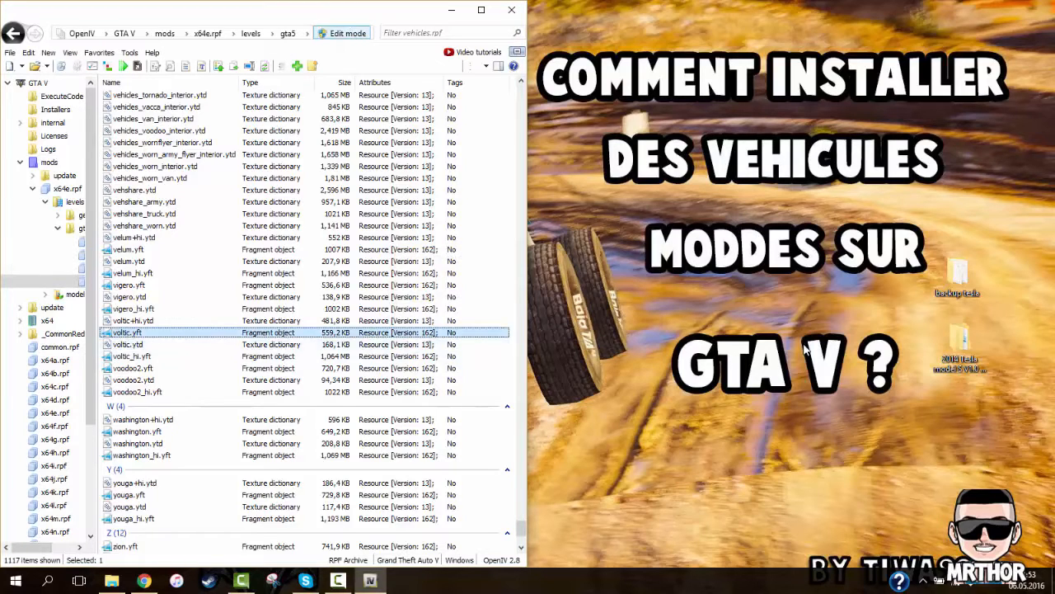
Nudge the backup tesla folder on the desktop and check the files inside the 2014 Tesla model S V1.0 folder's subfolder.
{"action": "left_click_drag", "start_coordinate": [961, 277], "coordinate": [968, 284]}
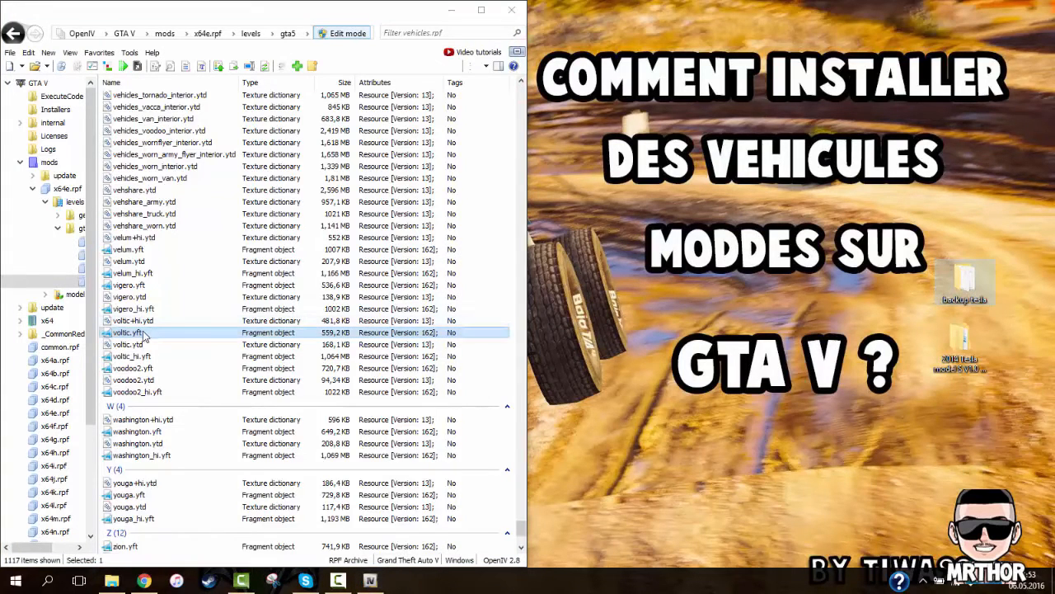
{"action": "double_click", "coordinate": [963, 342]}
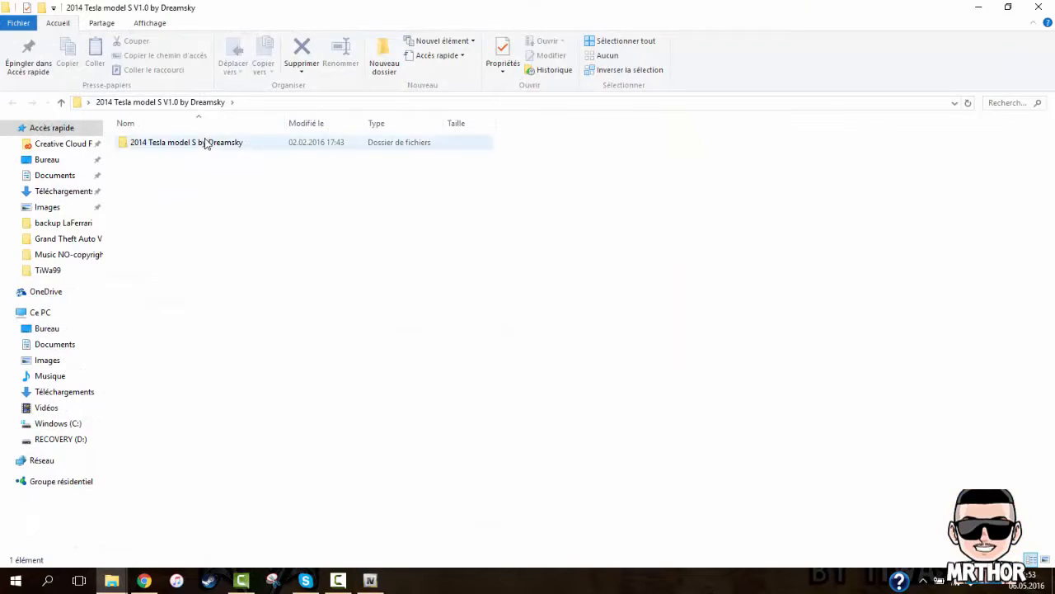
{"action": "double_click", "coordinate": [206, 143]}
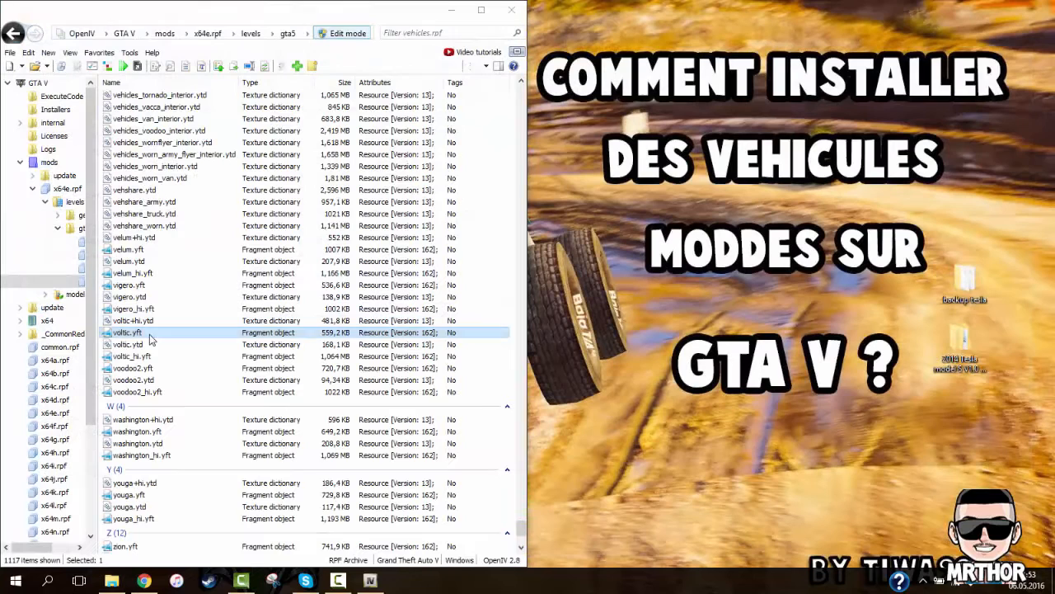
Point out voltic.yft, voltic.ytd and voltic_hi.yft as the files to back up, and check the contents of the backup tesla folder.
{"action": "left_click", "coordinate": [145, 334]}
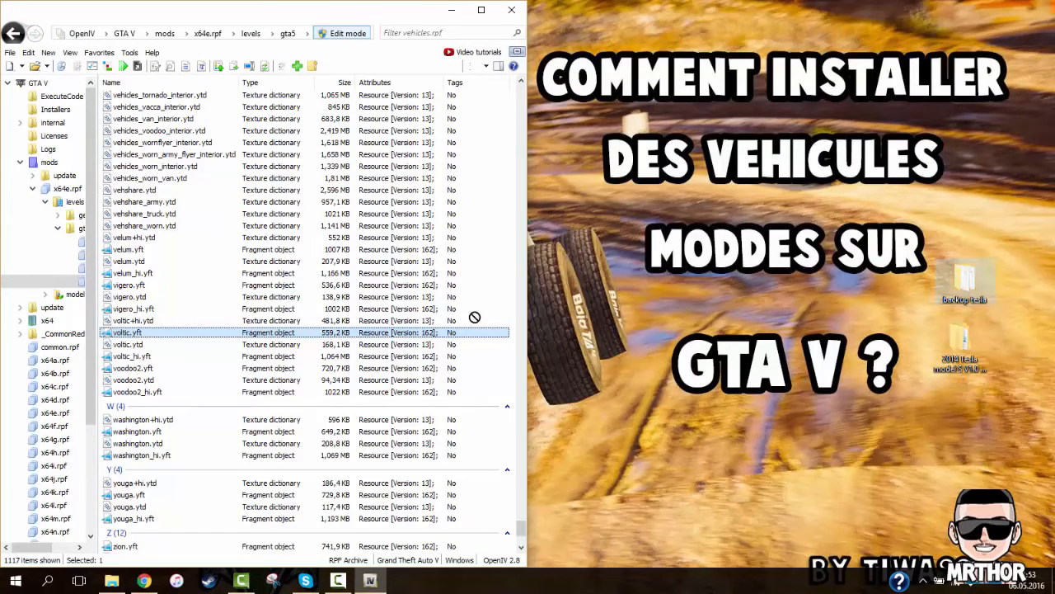
{"action": "left_click", "coordinate": [120, 346]}
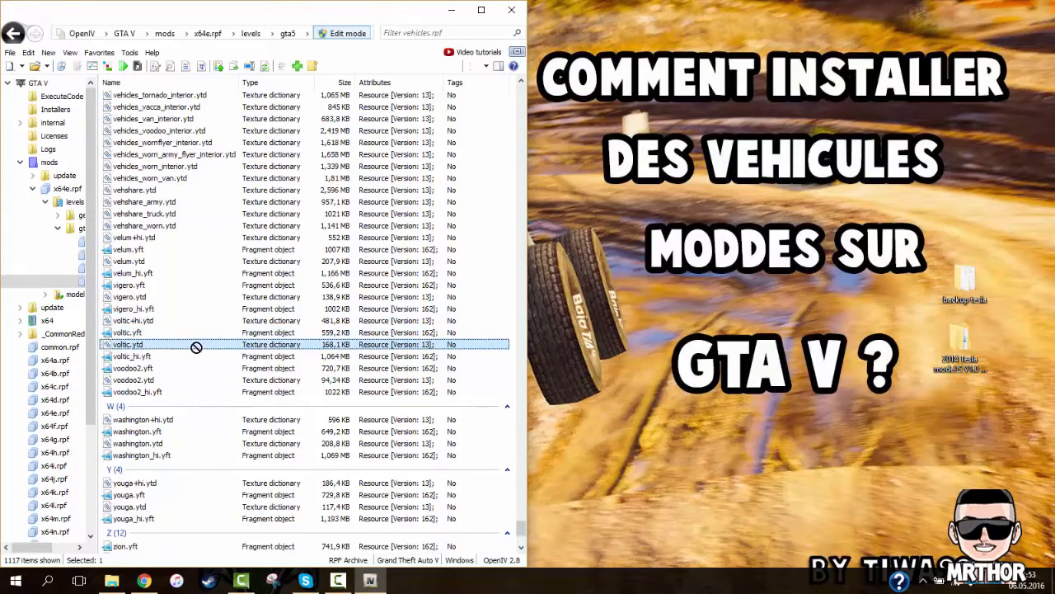
{"action": "left_click_drag", "start_coordinate": [691, 346], "coordinate": [924, 296]}
{"action": "left_click", "coordinate": [161, 359]}
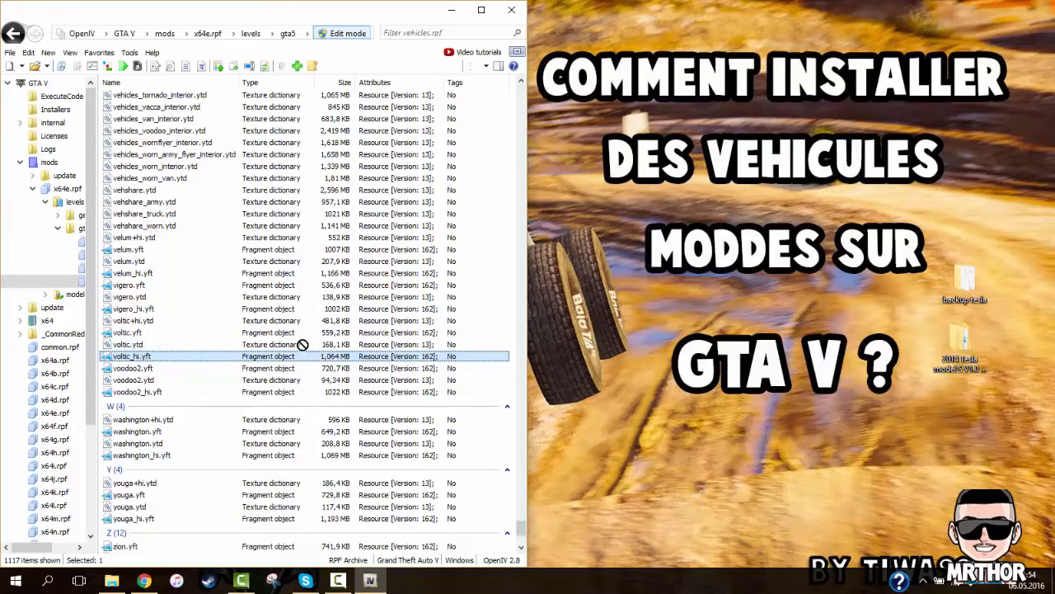
{"action": "left_click", "coordinate": [140, 331]}
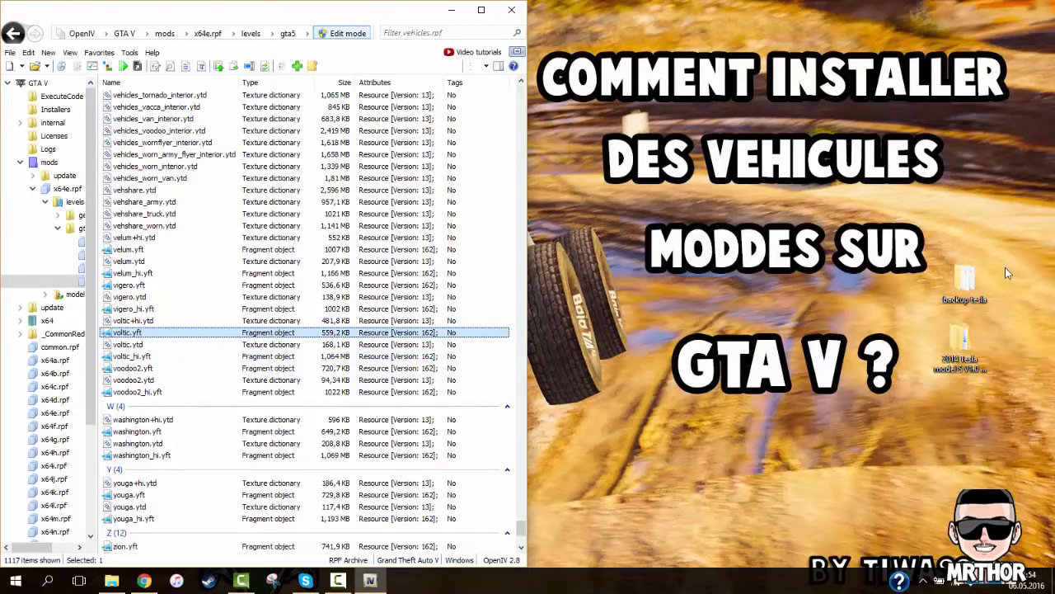
{"action": "double_click", "coordinate": [964, 280]}
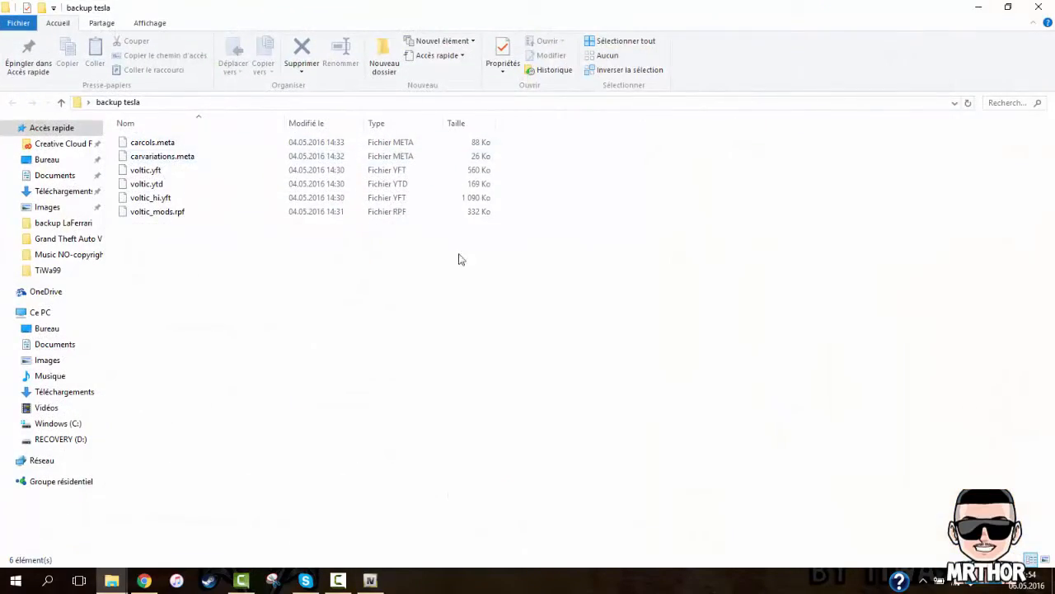
{"action": "left_click", "coordinate": [1038, 8]}
{"action": "right_click", "coordinate": [129, 333]}
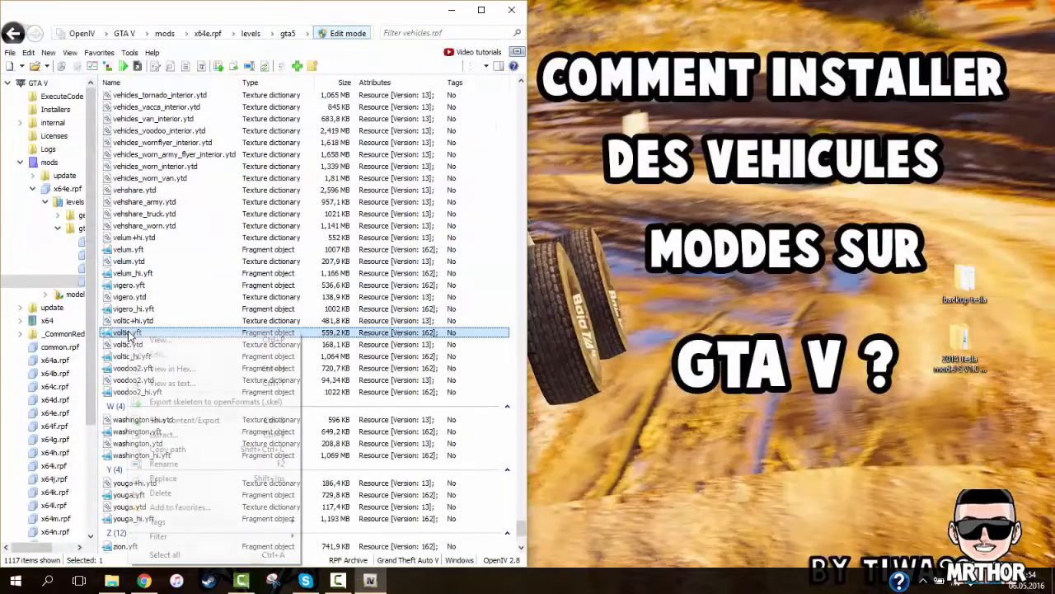
{"action": "left_click", "coordinate": [169, 478]}
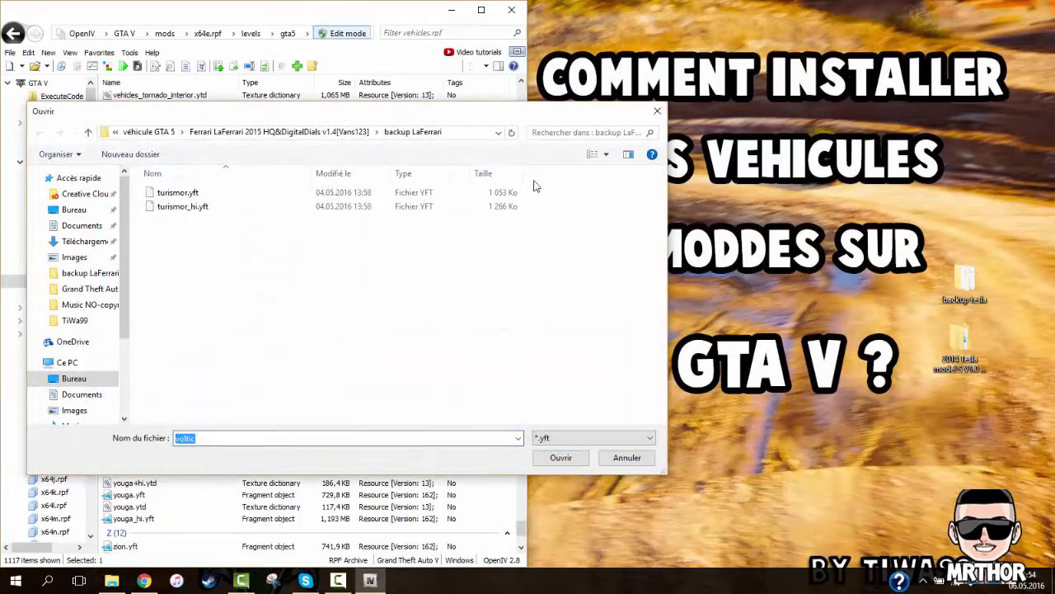
{"action": "key", "text": "Escape"}
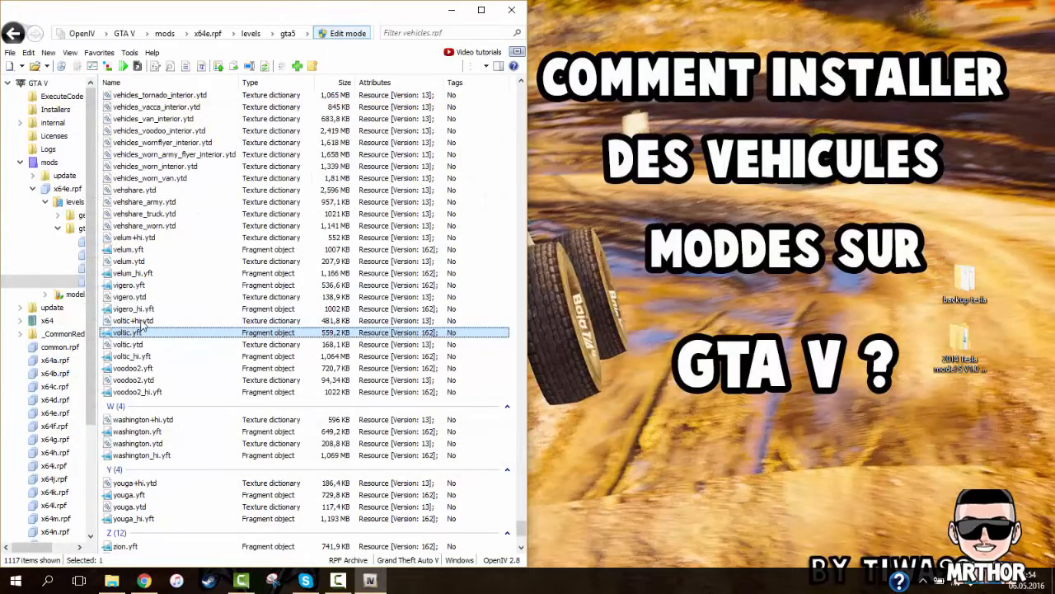
Preview the original voltic.yft in the model viewer, inspect the car from the side, and close the preview.
{"action": "double_click", "coordinate": [141, 333]}
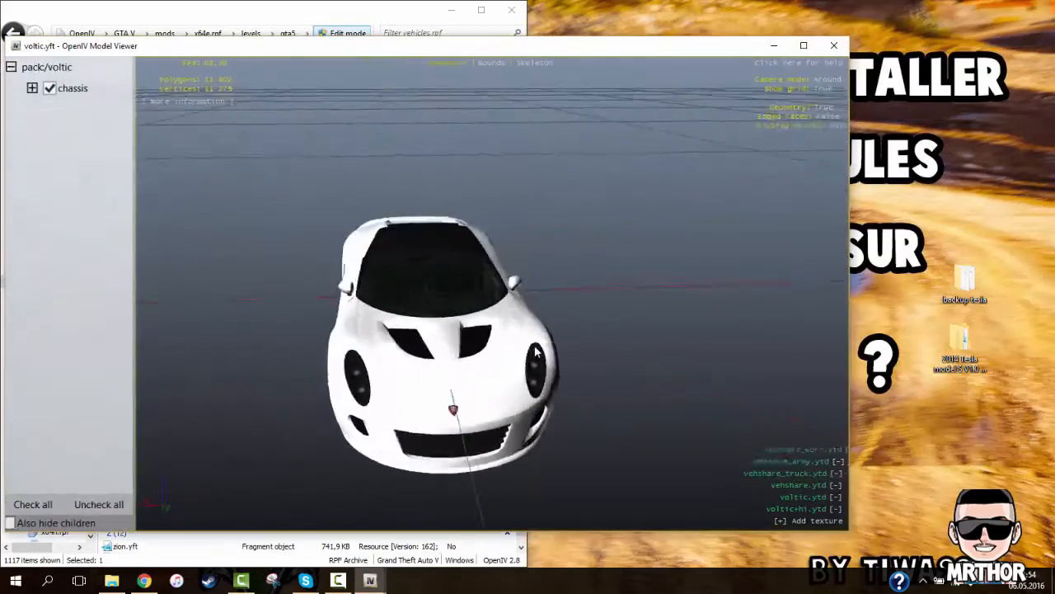
{"action": "left_click_drag", "start_coordinate": [672, 313], "coordinate": [396, 329]}
{"action": "left_click", "coordinate": [834, 46]}
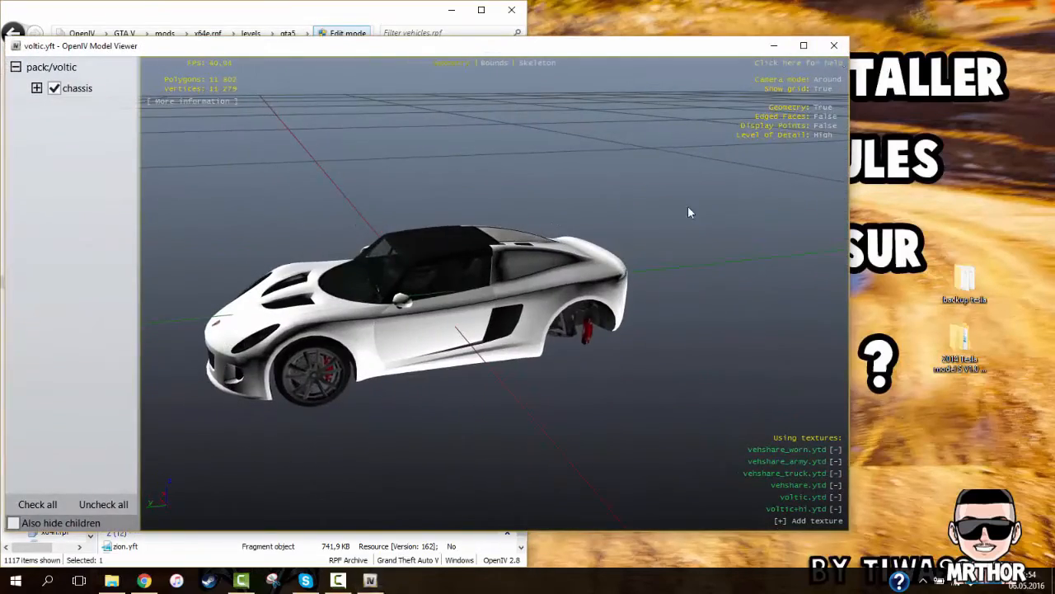
Replace voltic.yft in vehicles.rpf with the voltic.yft from the 2014 Tesla model S subfolder on the desktop.
{"action": "right_click", "coordinate": [161, 332]}
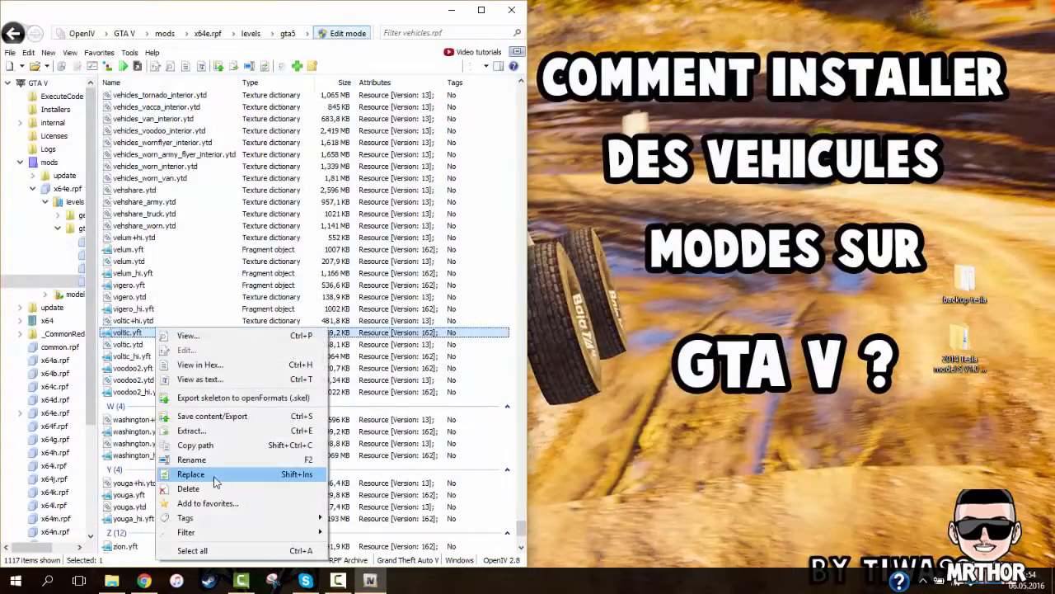
{"action": "left_click", "coordinate": [220, 469]}
{"action": "left_click", "coordinate": [83, 293]}
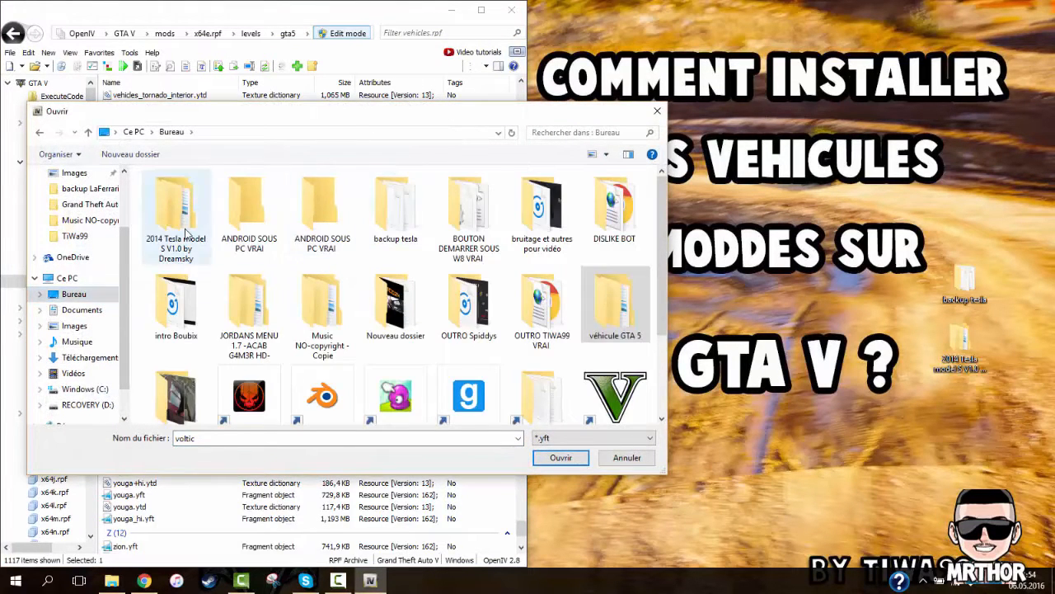
{"action": "double_click", "coordinate": [197, 202]}
{"action": "double_click", "coordinate": [207, 195]}
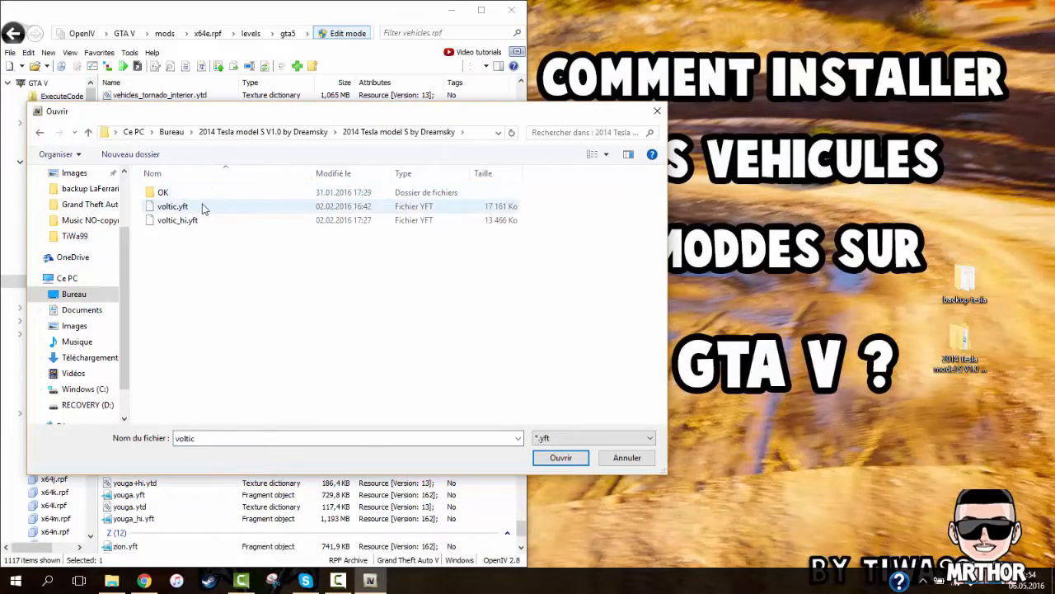
{"action": "double_click", "coordinate": [207, 207]}
Replace voltic.ytd in vehicles.rpf with the modded voltic.ytd from the 2014 Tesla model S folder.
{"action": "left_click", "coordinate": [128, 344]}
{"action": "right_click", "coordinate": [144, 343]}
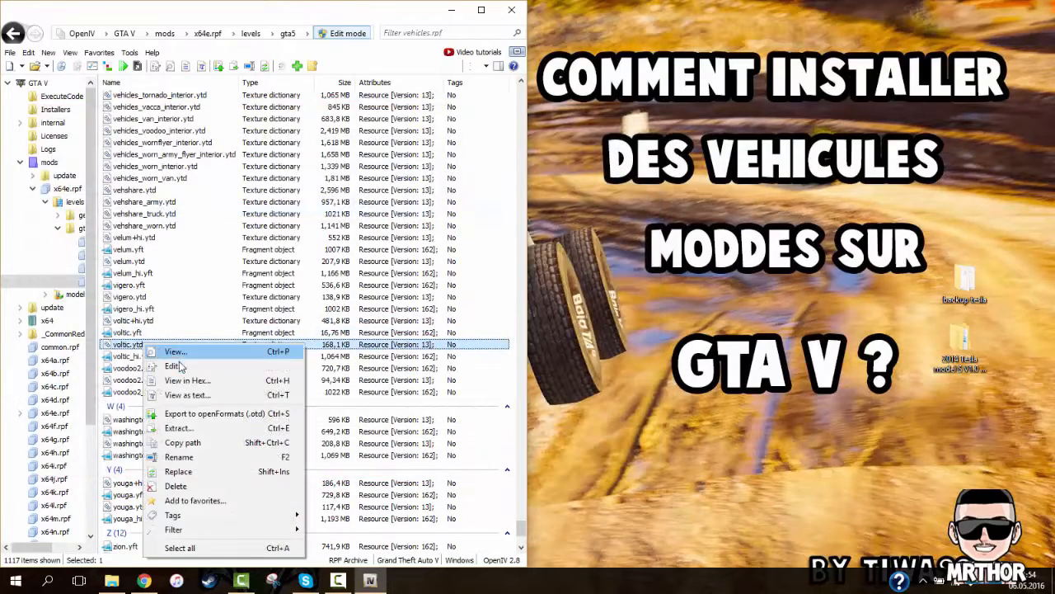
{"action": "left_click", "coordinate": [178, 471]}
{"action": "double_click", "coordinate": [205, 207]}
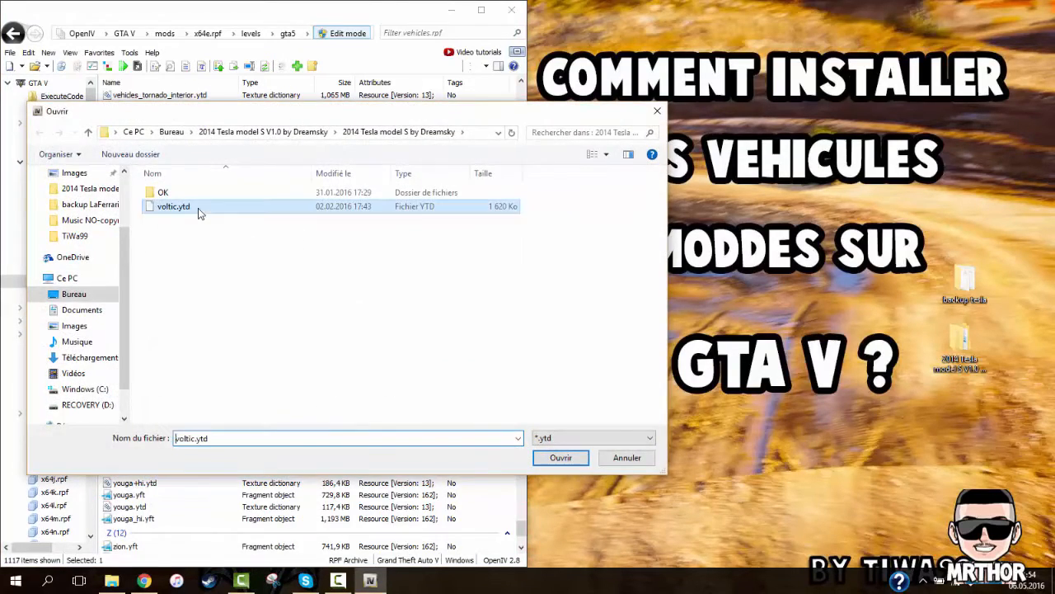
Replace voltic_hi.yft in vehicles.rpf with the modded voltic_hi.yft from the 2014 Tesla model S folder.
{"action": "left_click", "coordinate": [138, 356]}
{"action": "right_click", "coordinate": [139, 356]}
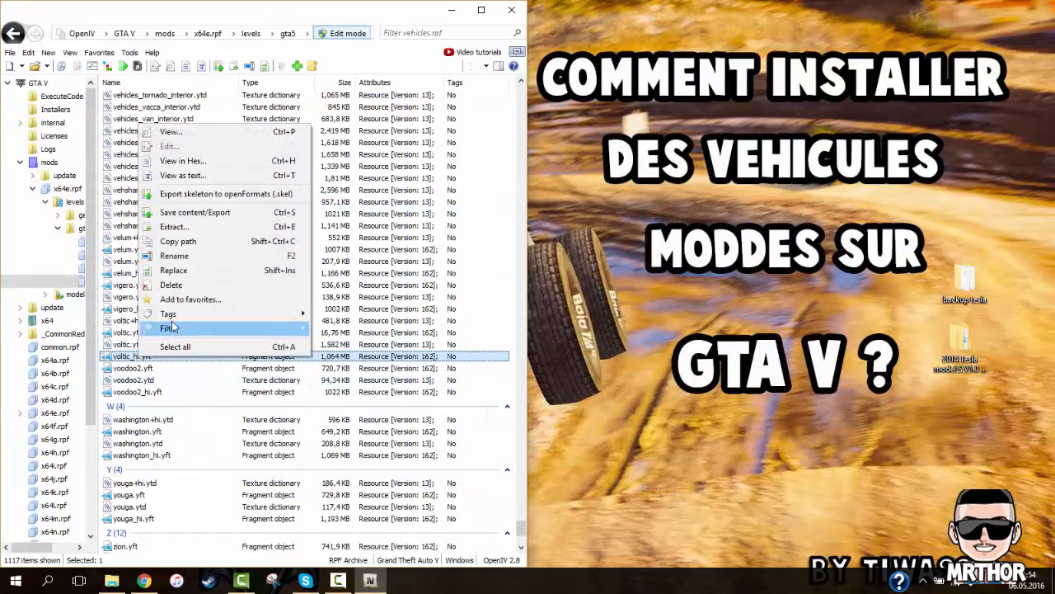
{"action": "left_click", "coordinate": [189, 242]}
{"action": "left_click", "coordinate": [184, 223]}
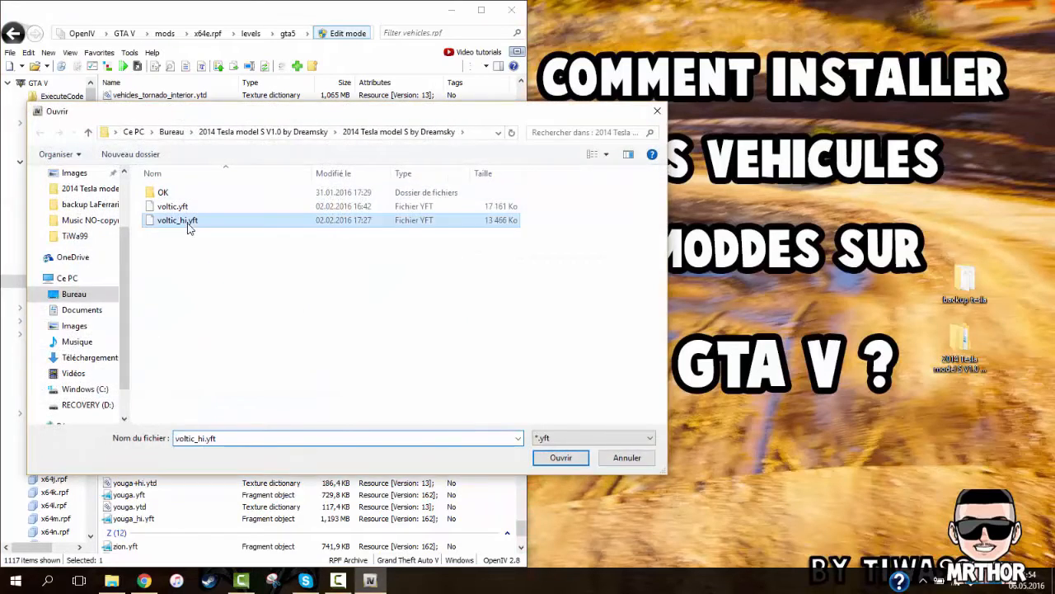
{"action": "double_click", "coordinate": [189, 228]}
Preview the replaced voltic.yft in the model viewer, inspect the Tesla from the side, and close the preview.
{"action": "left_click", "coordinate": [136, 332]}
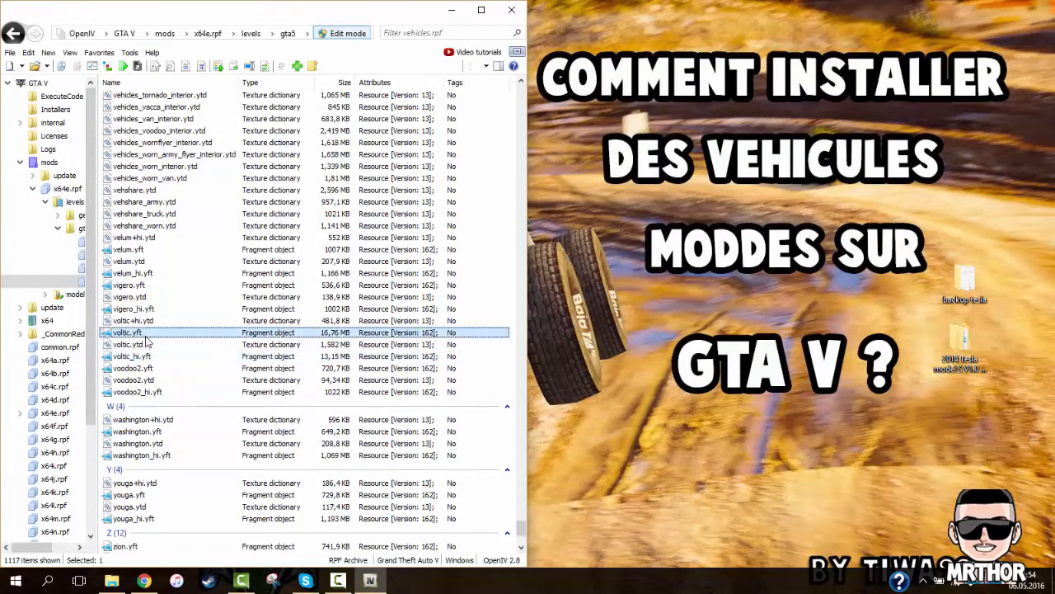
{"action": "double_click", "coordinate": [136, 332]}
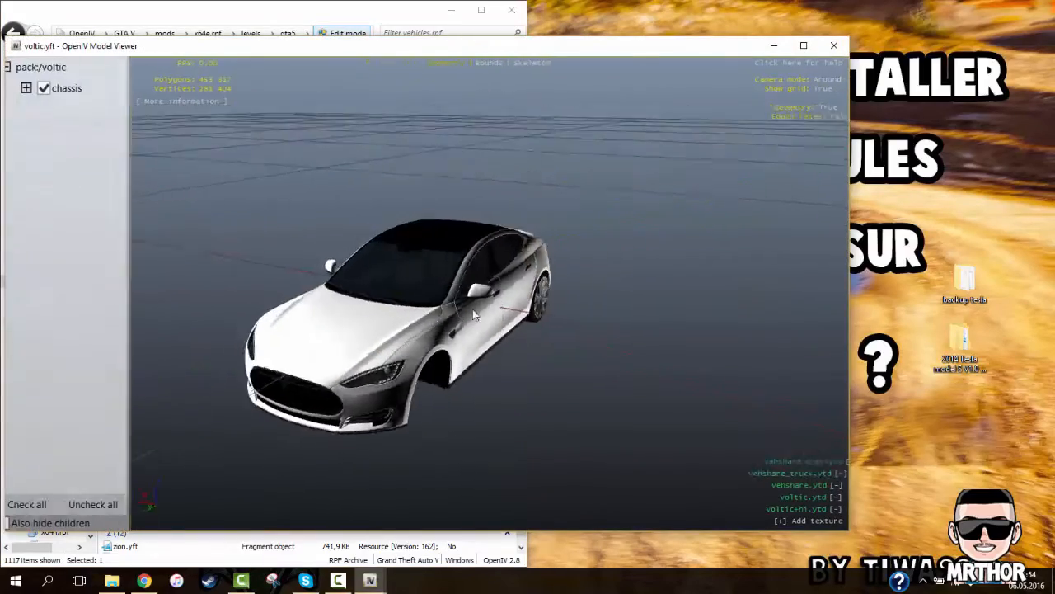
{"action": "left_click_drag", "start_coordinate": [462, 272], "coordinate": [347, 266]}
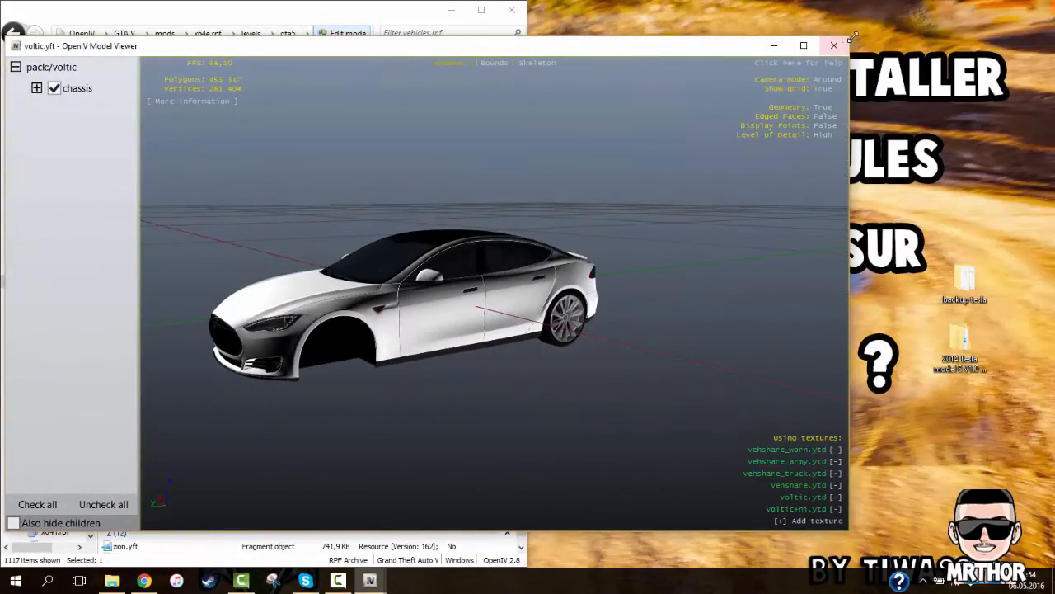
{"action": "left_click", "coordinate": [831, 49]}
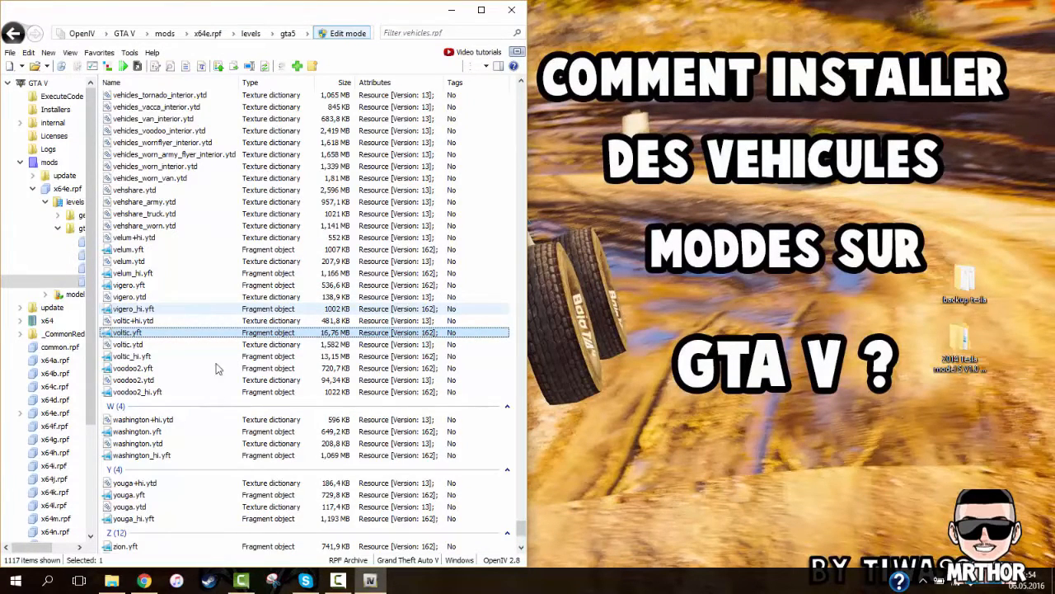
Check the mod page's installation instructions in the browser and the tuning file voltic_mods.rpf in the 2014 Tesla model S folder.
{"action": "left_click", "coordinate": [143, 580]}
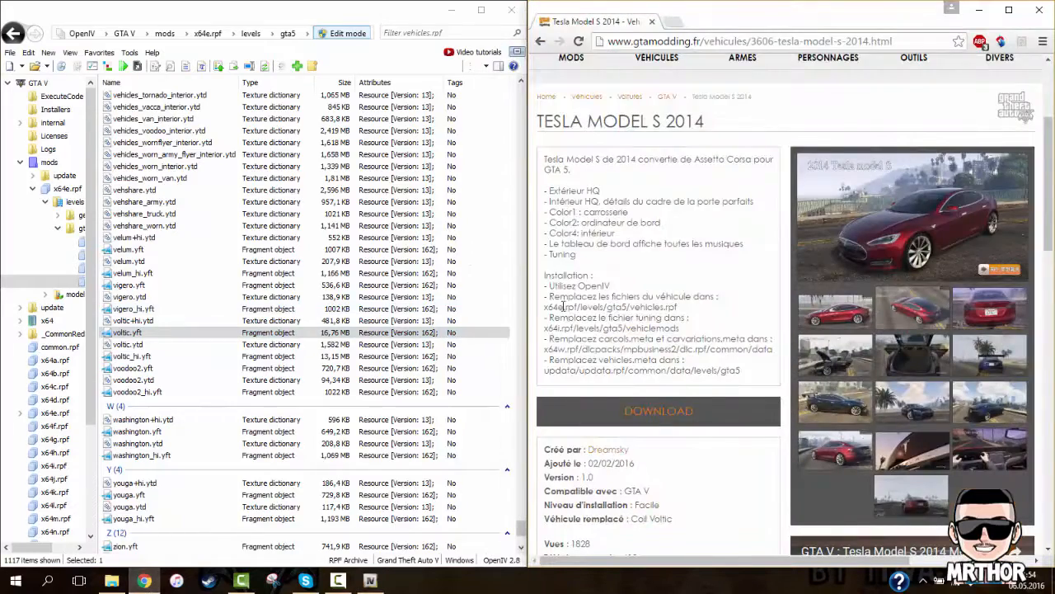
{"action": "left_click", "coordinate": [979, 9]}
{"action": "double_click", "coordinate": [965, 330]}
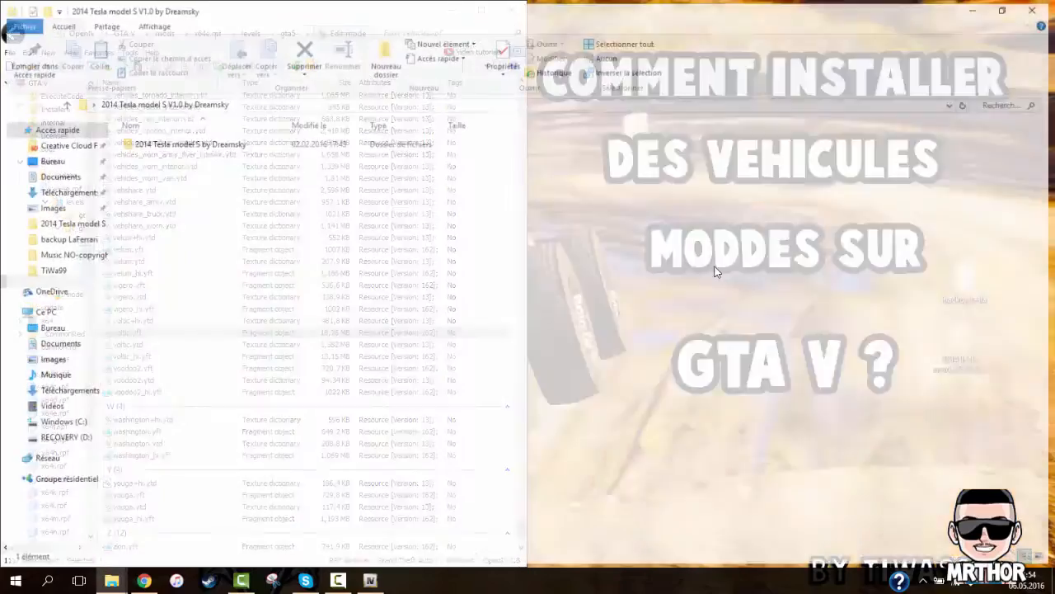
{"action": "double_click", "coordinate": [165, 144]}
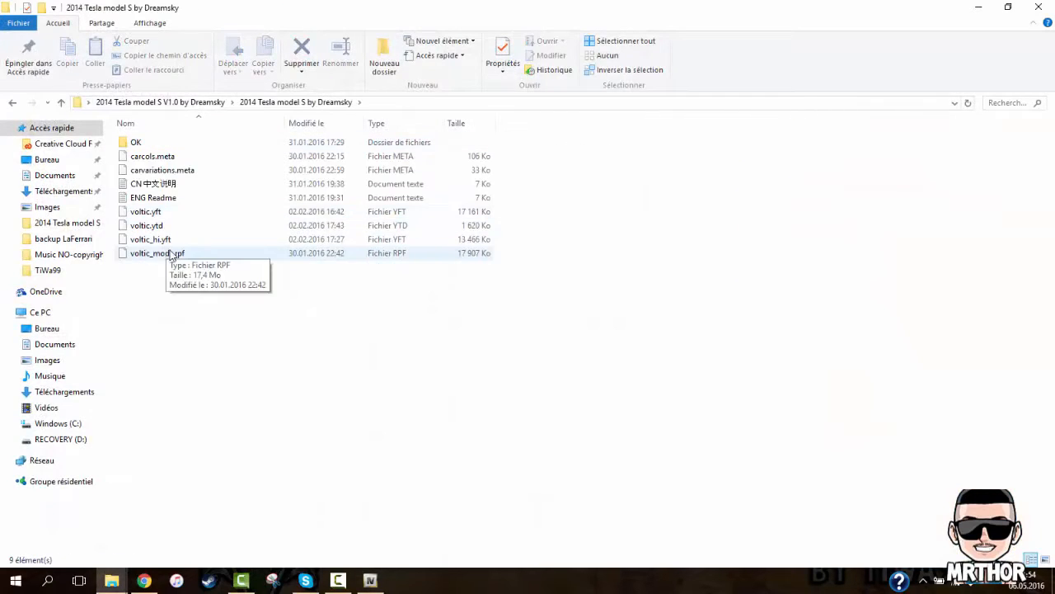
{"action": "left_click", "coordinate": [979, 7]}
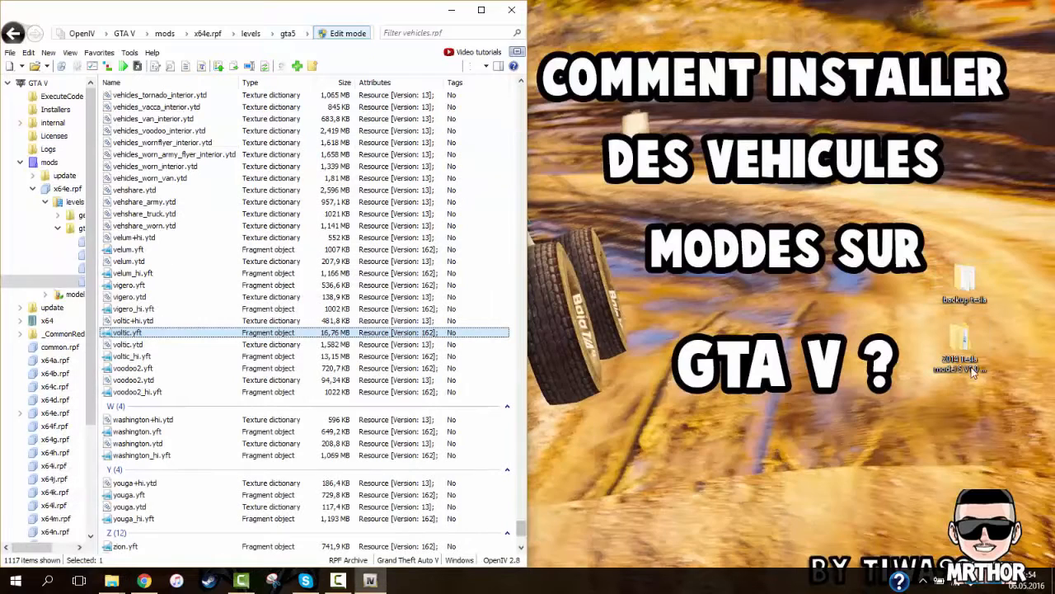
Following the mod page's instructions, open x64i.rpf/levels/gta5/vehiclemods in OpenIV and select voltic_mods.rpf.
{"action": "left_click", "coordinate": [143, 581]}
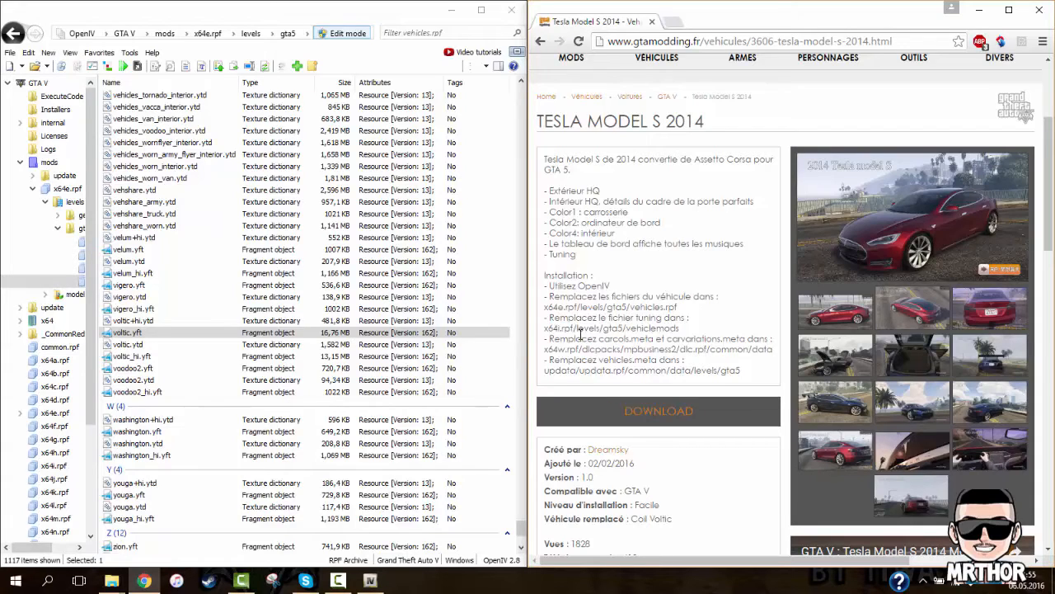
{"action": "scroll", "coordinate": [45, 441], "scroll_direction": "down", "scroll_amount": 4}
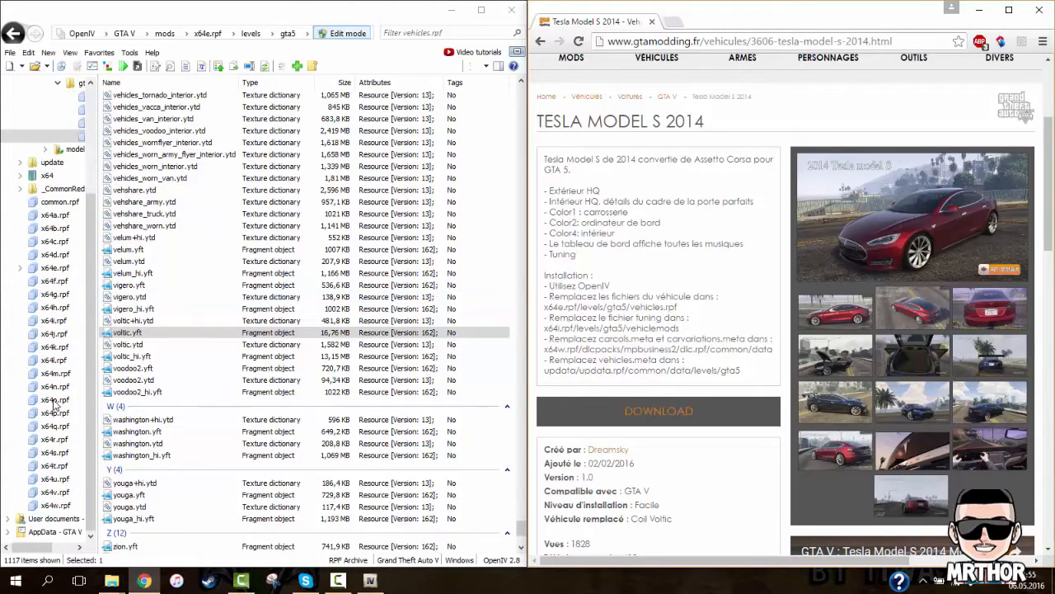
{"action": "left_click", "coordinate": [54, 320]}
{"action": "double_click", "coordinate": [141, 179]}
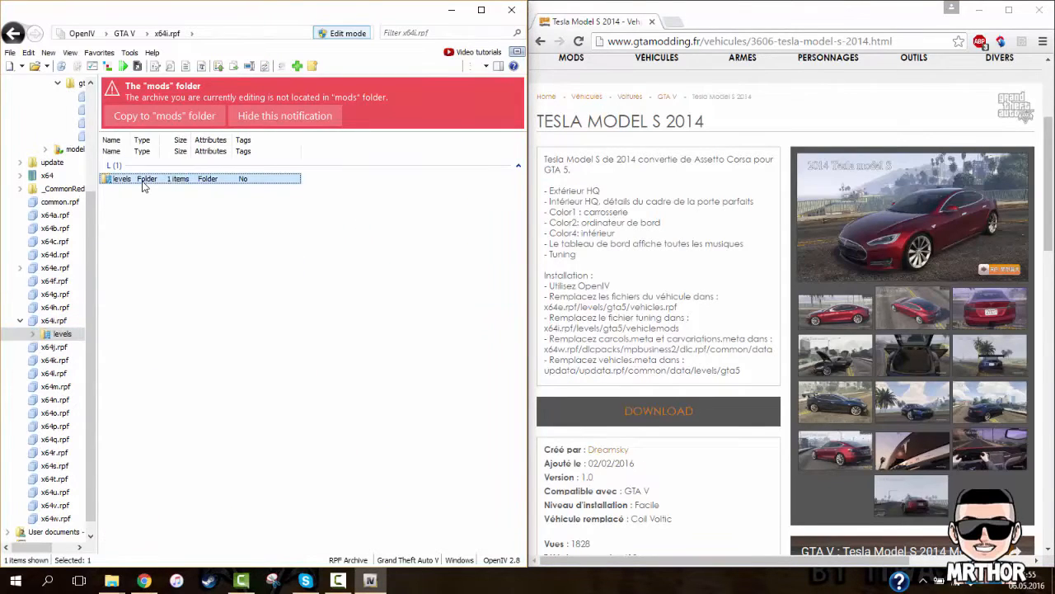
{"action": "double_click", "coordinate": [128, 170]}
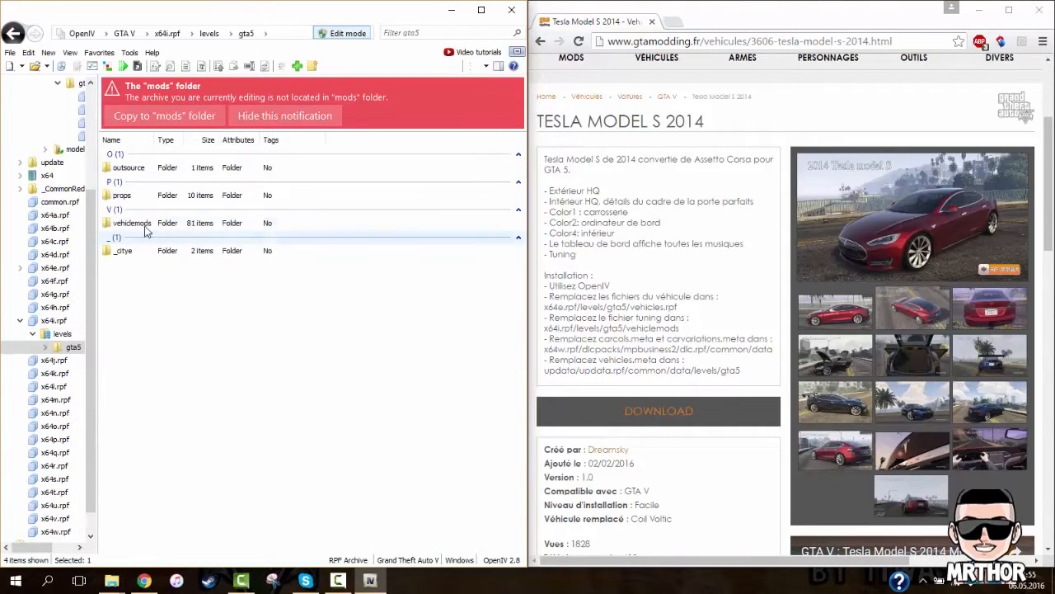
{"action": "double_click", "coordinate": [144, 224]}
{"action": "scroll", "coordinate": [169, 314], "scroll_direction": "down", "scroll_amount": 20}
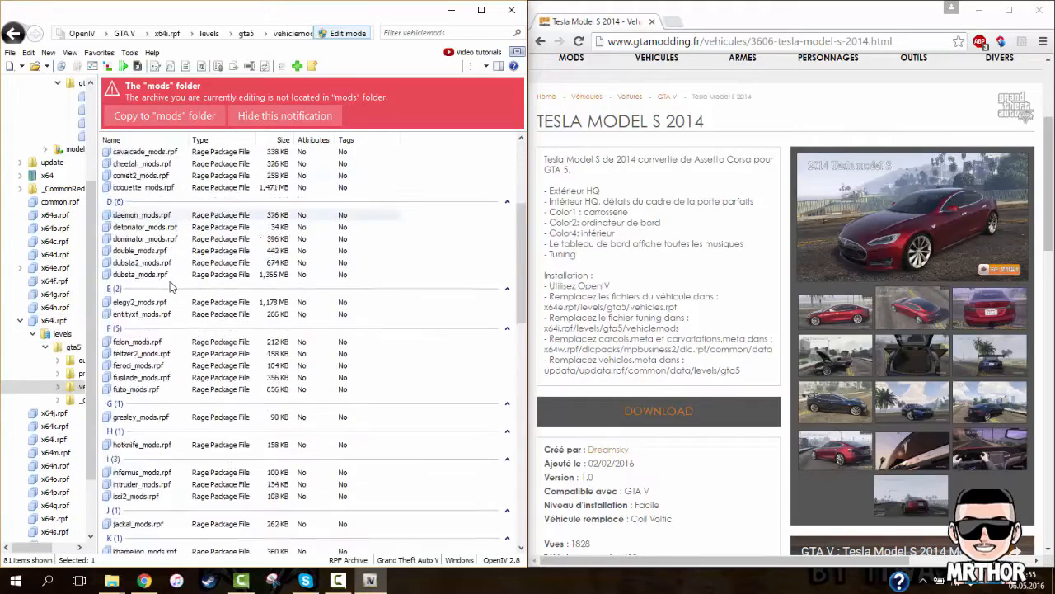
{"action": "scroll", "coordinate": [169, 334], "scroll_direction": "down", "scroll_amount": 8}
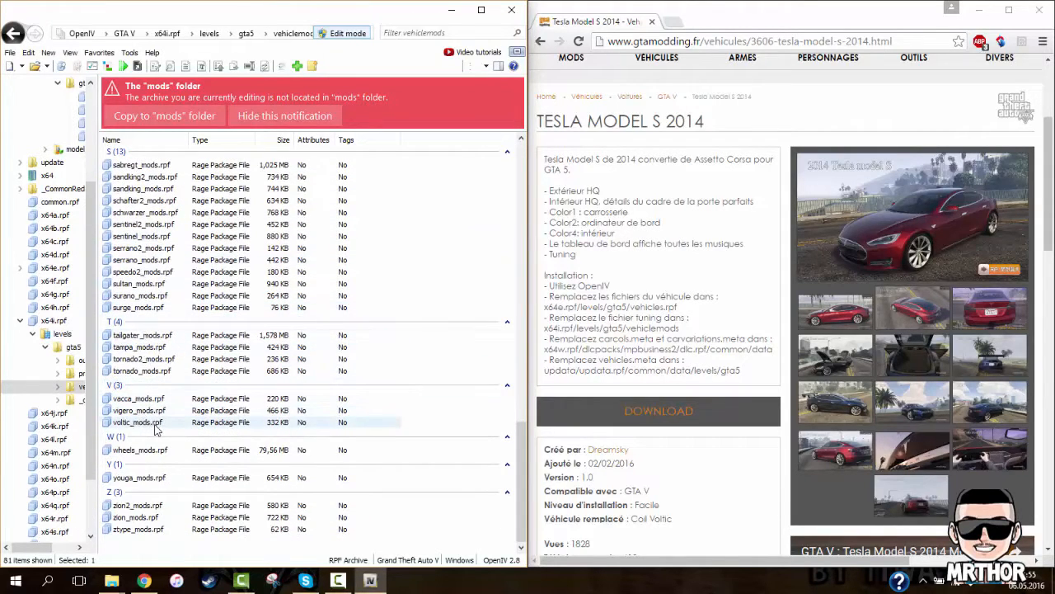
{"action": "left_click", "coordinate": [159, 423]}
Check the backup tesla folder, and replace voltic_mods.rpf in vehiclemods with the modded voltic_mods.rpf from the 2014 Tesla model S folder.
{"action": "left_click", "coordinate": [978, 10]}
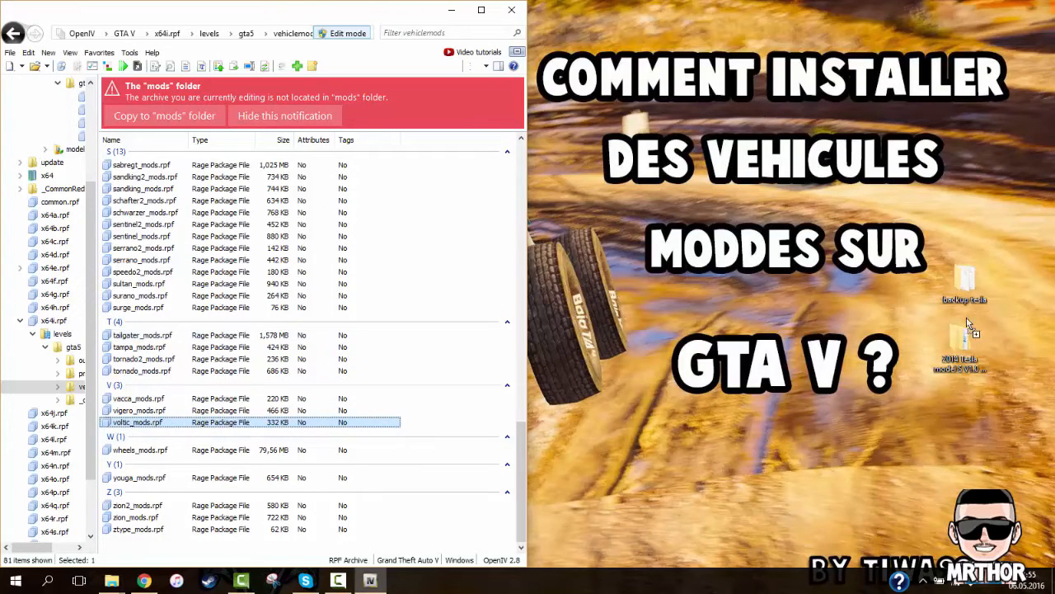
{"action": "double_click", "coordinate": [964, 277]}
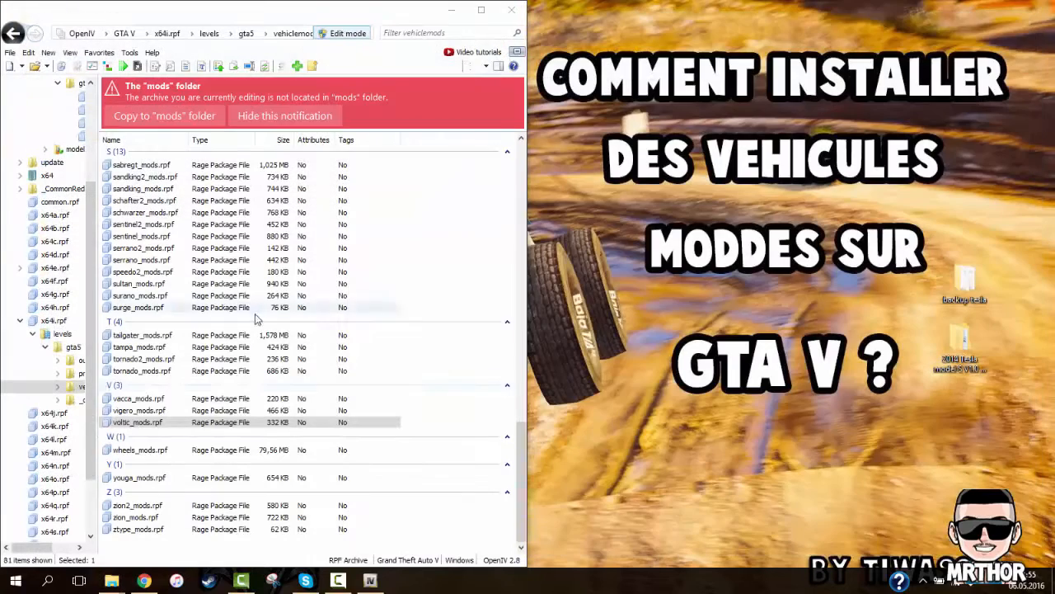
{"action": "right_click", "coordinate": [164, 421]}
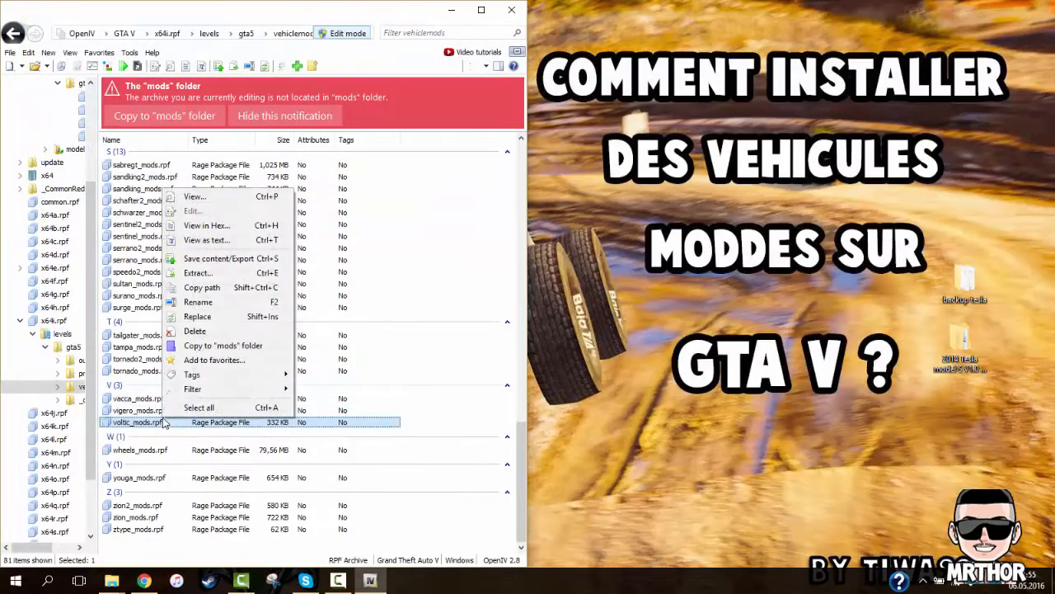
{"action": "left_click", "coordinate": [206, 317]}
{"action": "double_click", "coordinate": [185, 207]}
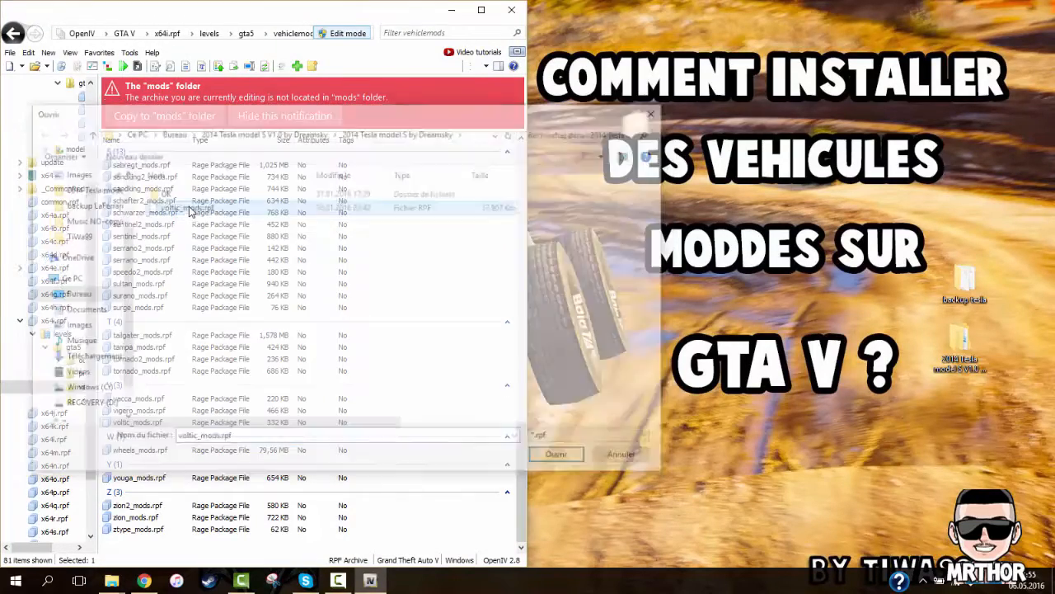
Following the mod page's instructions, open x64w.rpf/dlcpacks/mpbusiness2/dlc.rpf/common/data in OpenIV.
{"action": "left_click", "coordinate": [144, 580]}
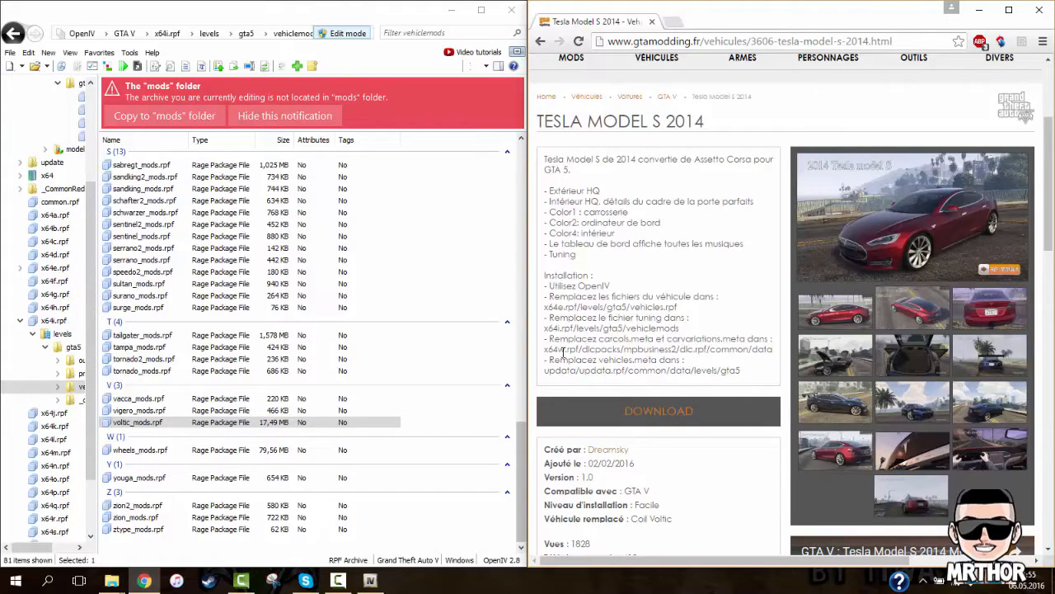
{"action": "scroll", "coordinate": [37, 451], "scroll_direction": "down", "scroll_amount": 2}
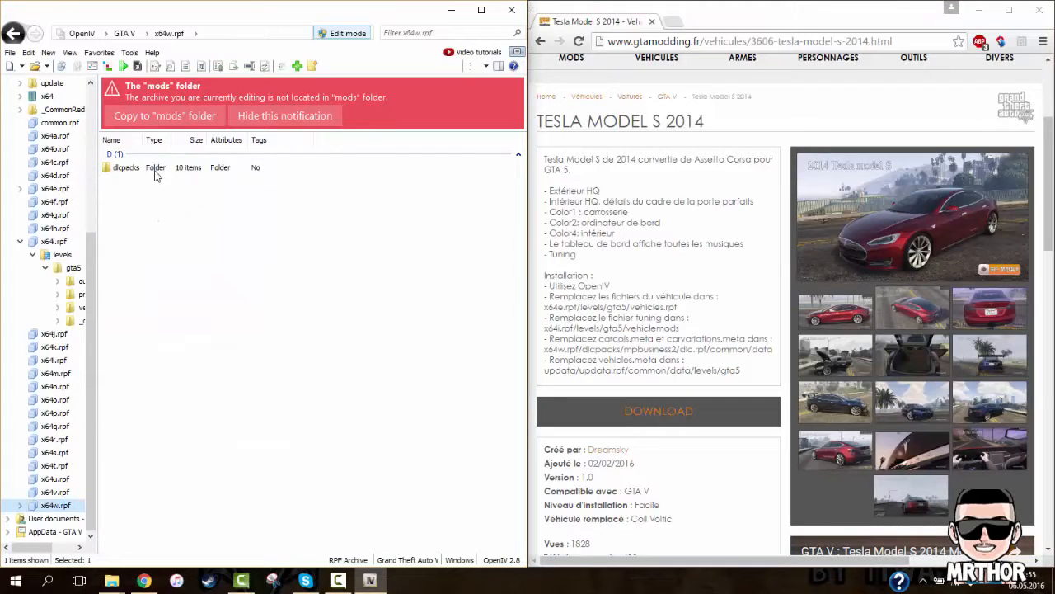
{"action": "double_click", "coordinate": [155, 173]}
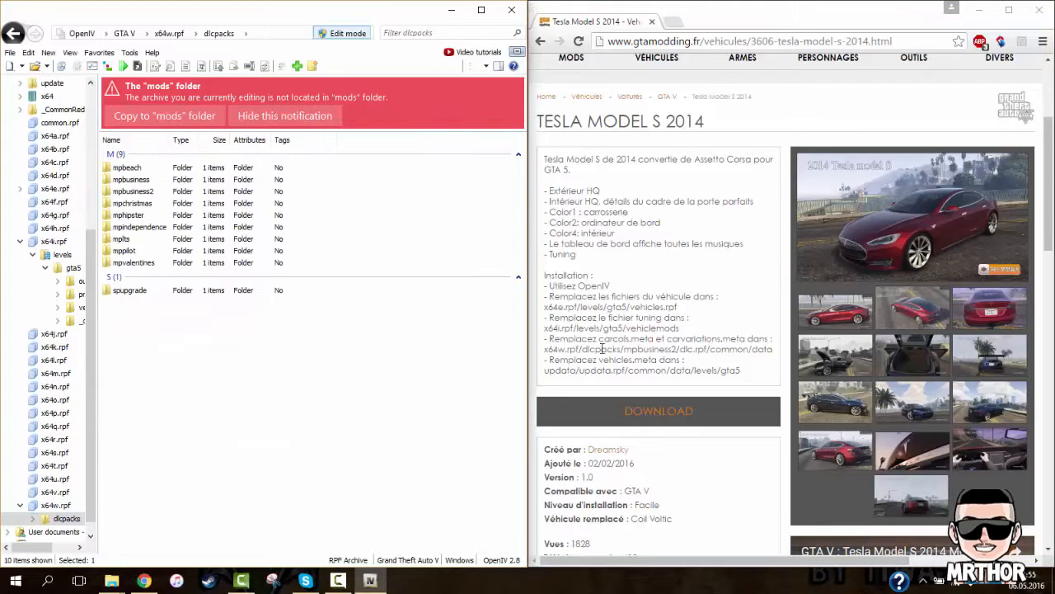
{"action": "double_click", "coordinate": [157, 191]}
{"action": "double_click", "coordinate": [141, 171]}
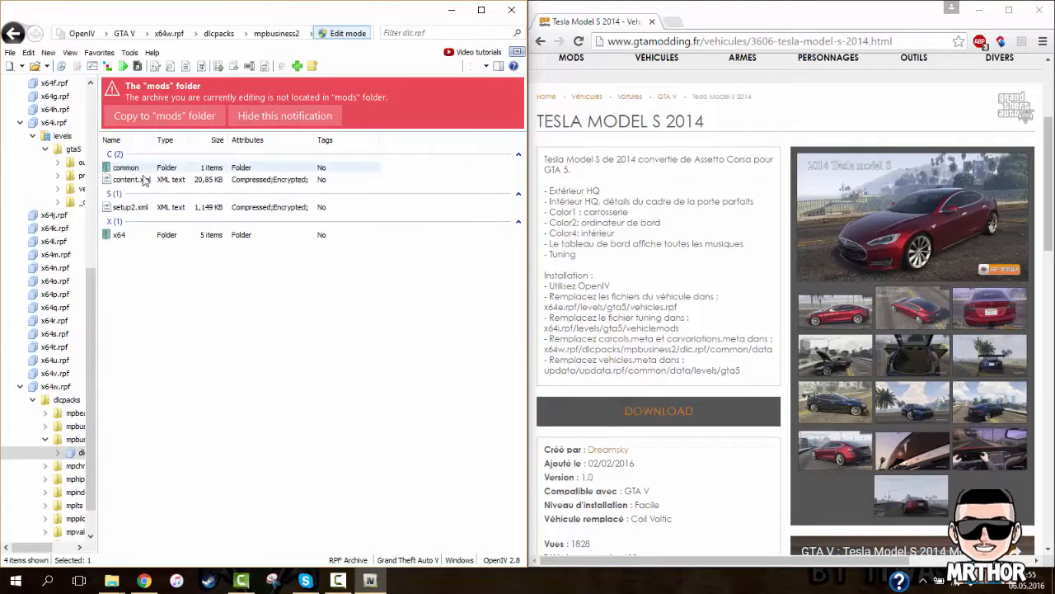
{"action": "double_click", "coordinate": [143, 170]}
{"action": "double_click", "coordinate": [144, 170]}
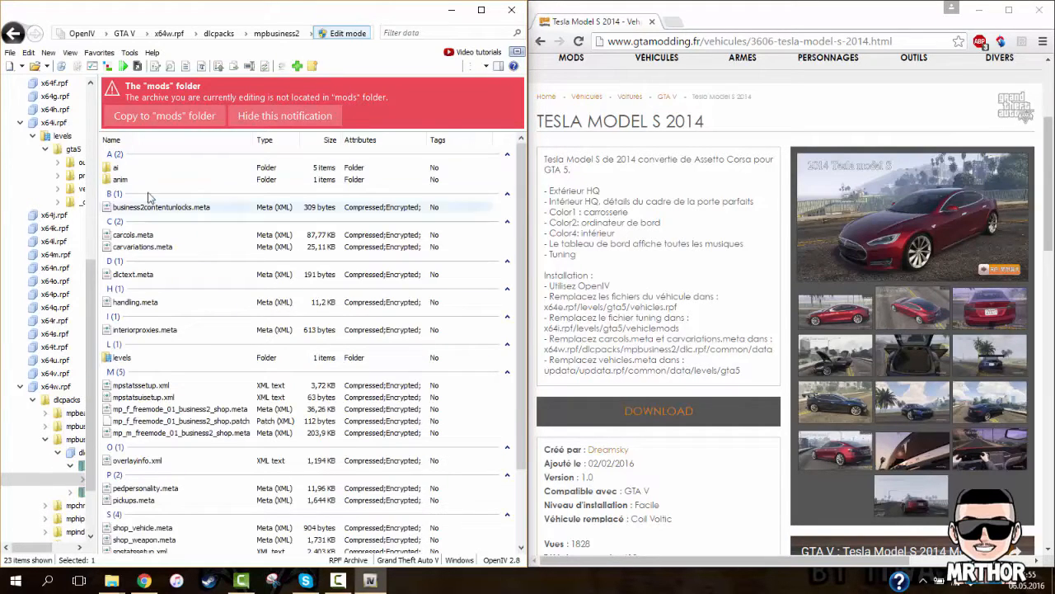
Clear the browser out of view and replace carcols.meta with the modded carcols.meta from the Tesla mod folder.
{"action": "left_click", "coordinate": [979, 6]}
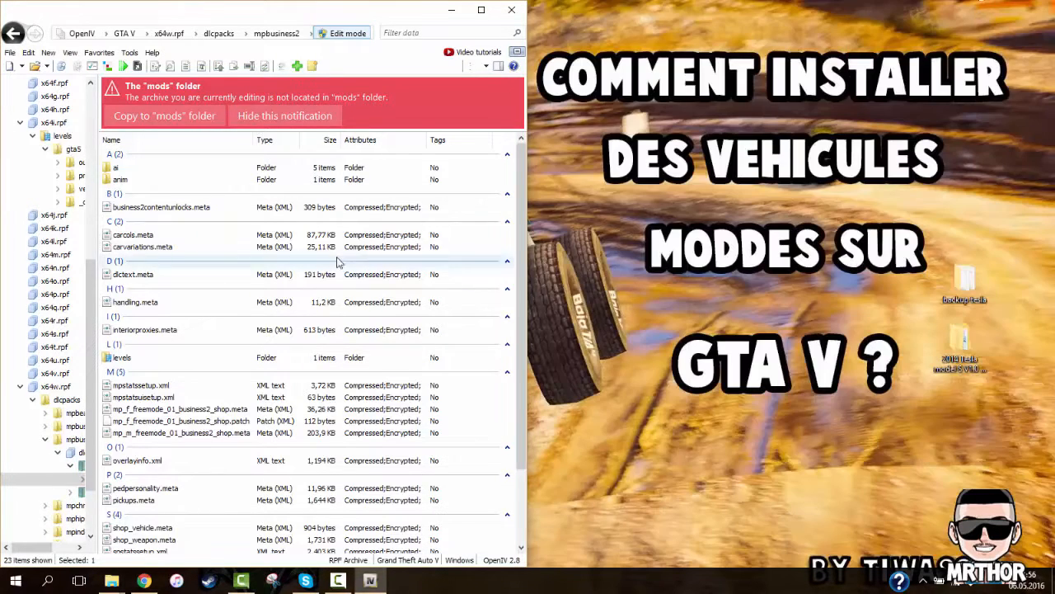
{"action": "left_click", "coordinate": [152, 236]}
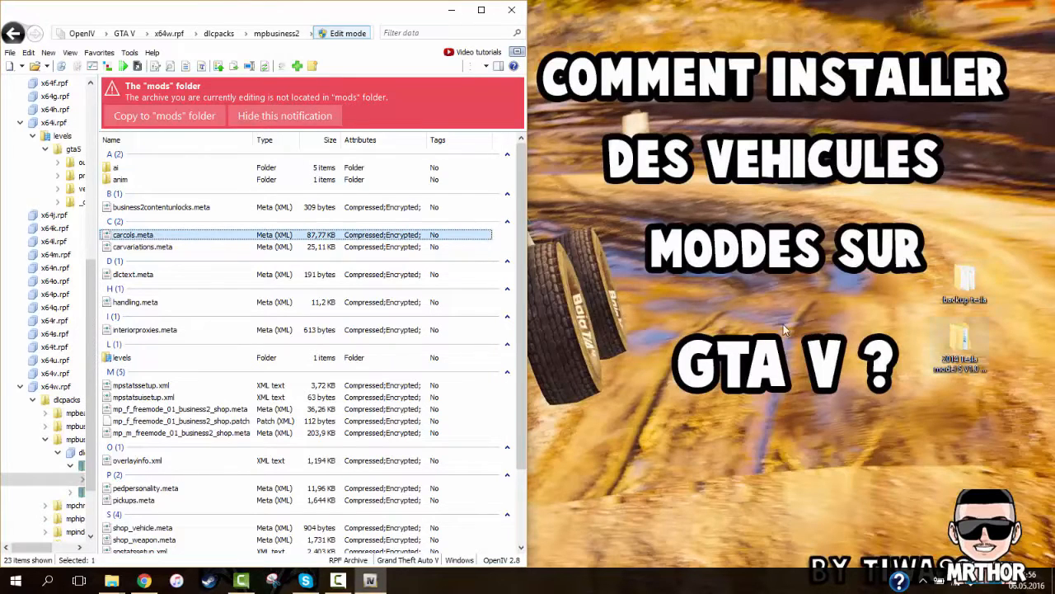
{"action": "right_click", "coordinate": [177, 233]}
{"action": "left_click", "coordinate": [229, 361]}
{"action": "double_click", "coordinate": [194, 207]}
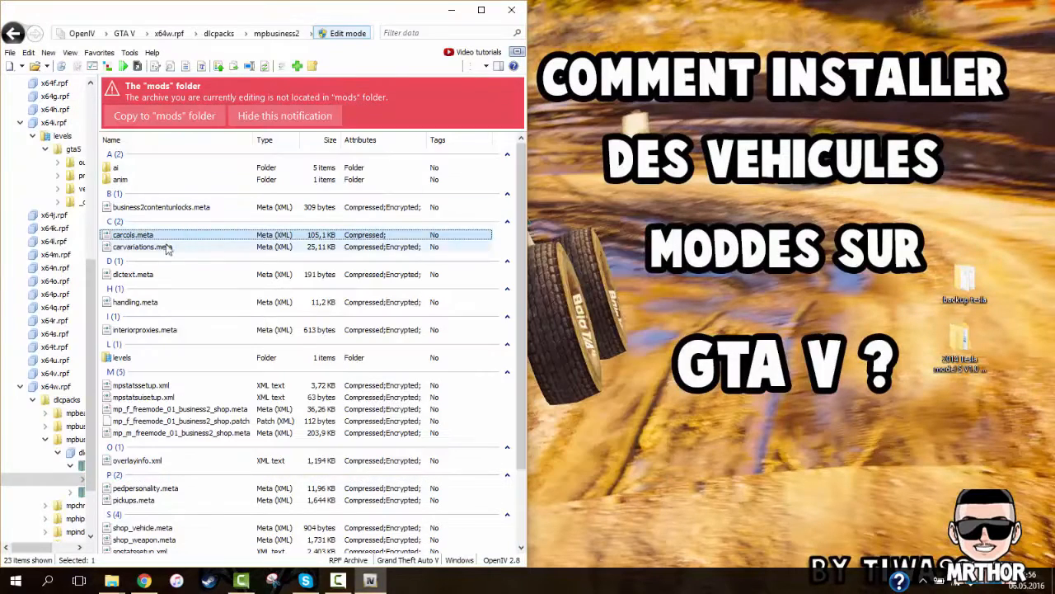
Replace carvariations.meta in the same data folder with the modded carvariations.meta from the Tesla mod folder.
{"action": "left_click", "coordinate": [148, 248]}
{"action": "right_click", "coordinate": [213, 248]}
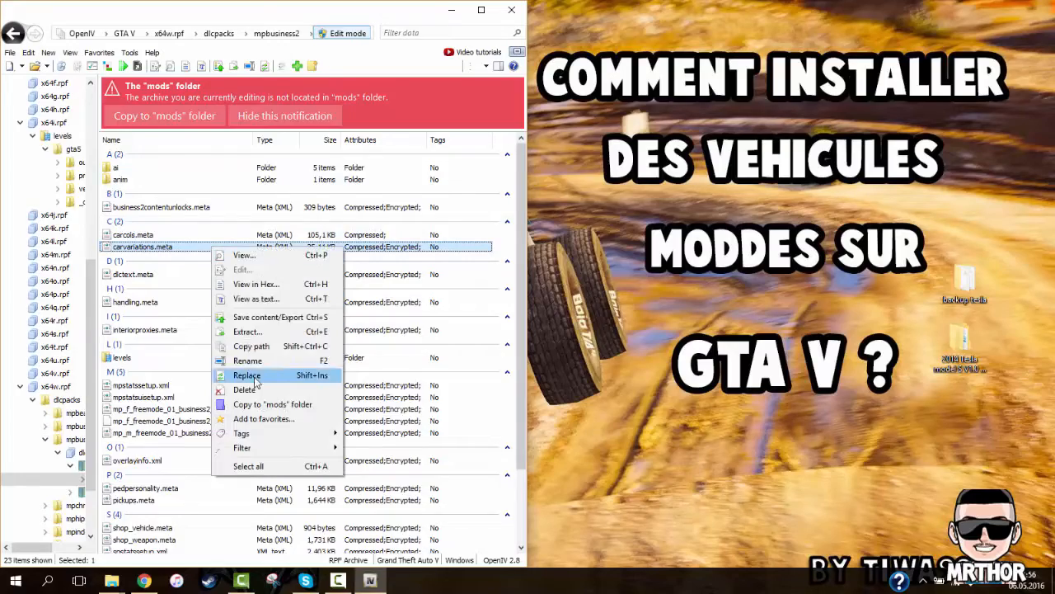
{"action": "left_click", "coordinate": [247, 378]}
{"action": "double_click", "coordinate": [195, 217]}
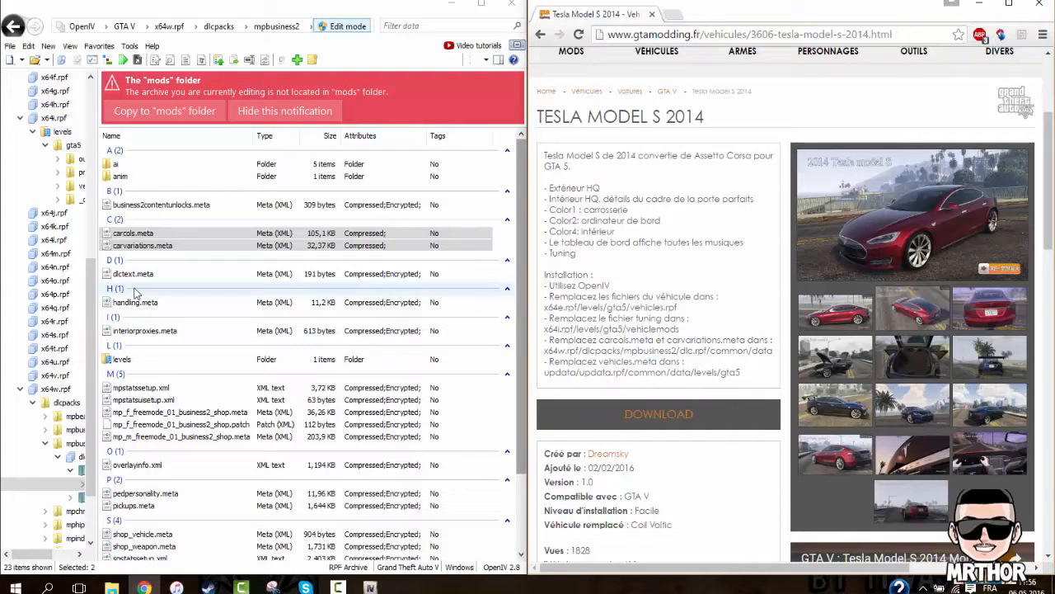
Check the archive tree and the mod page's instruction on where to replace vehicles.meta, and put the browser away.
{"action": "scroll", "coordinate": [56, 363], "scroll_direction": "up", "scroll_amount": 2}
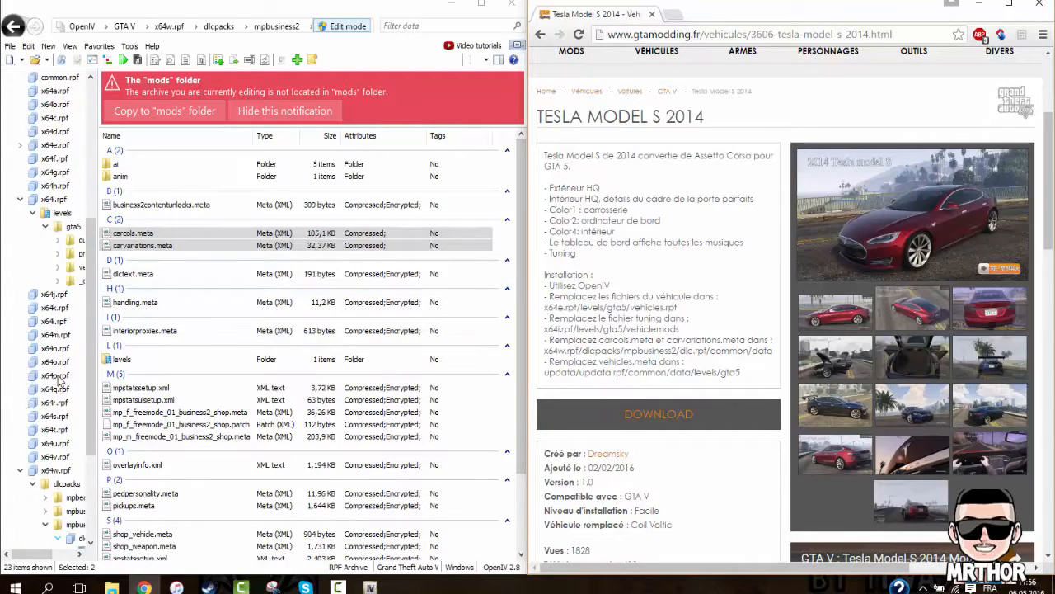
{"action": "scroll", "coordinate": [57, 379], "scroll_direction": "up", "scroll_amount": 7}
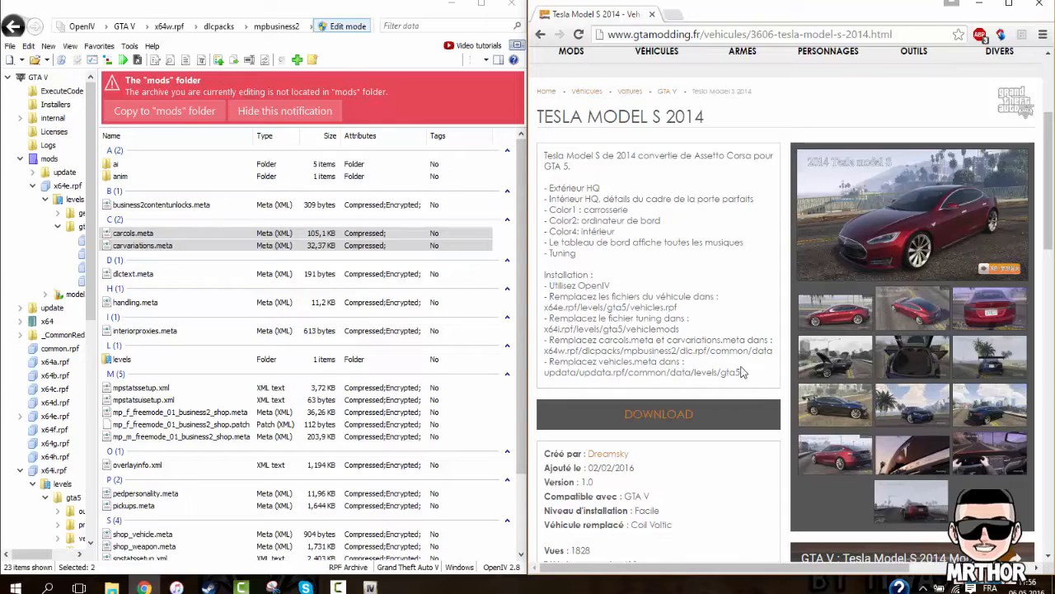
{"action": "left_click_drag", "start_coordinate": [741, 367], "coordinate": [574, 363]}
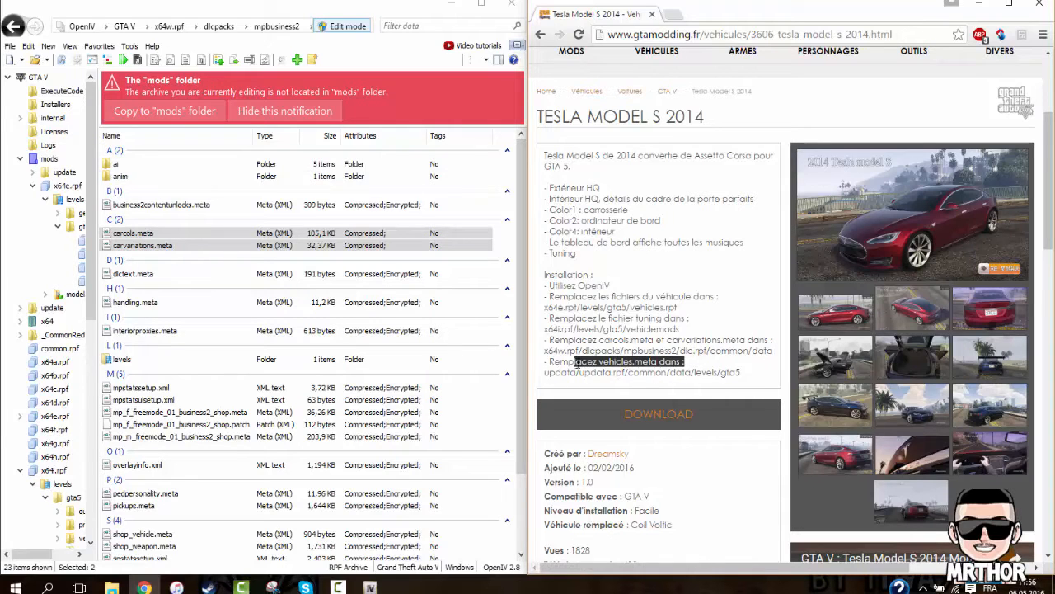
{"action": "left_click", "coordinate": [777, 375]}
{"action": "left_click", "coordinate": [983, 5]}
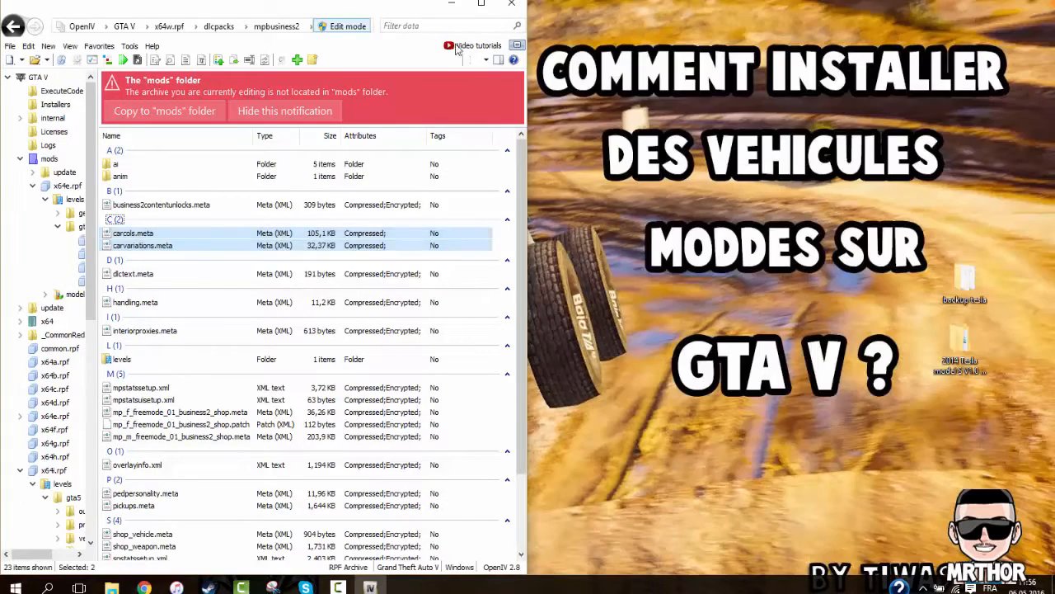
Turn off edit mode and exit the archive editor.
{"action": "left_click", "coordinate": [340, 27]}
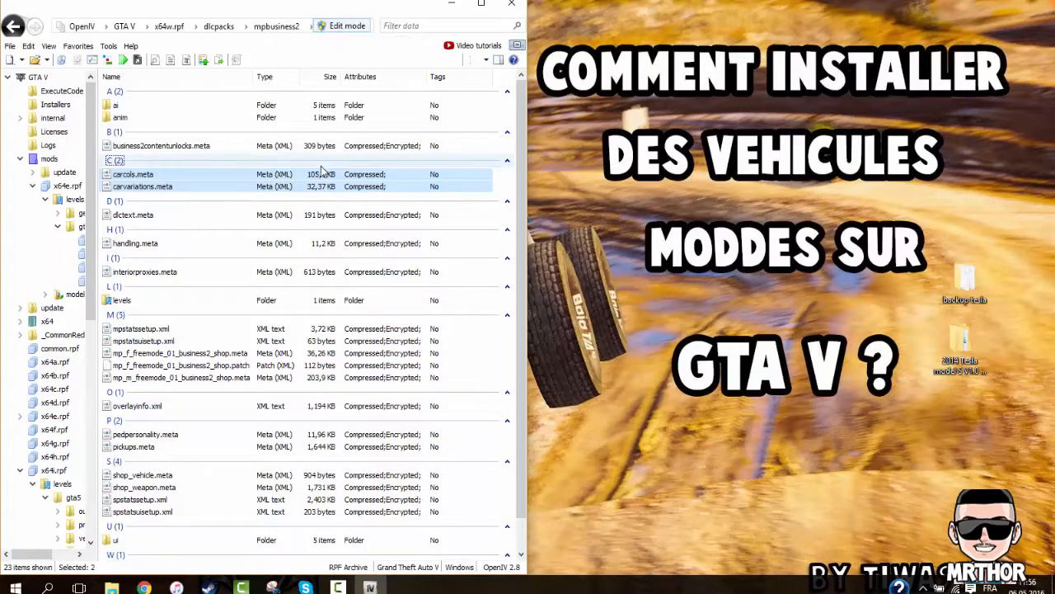
{"action": "left_click", "coordinate": [11, 47]}
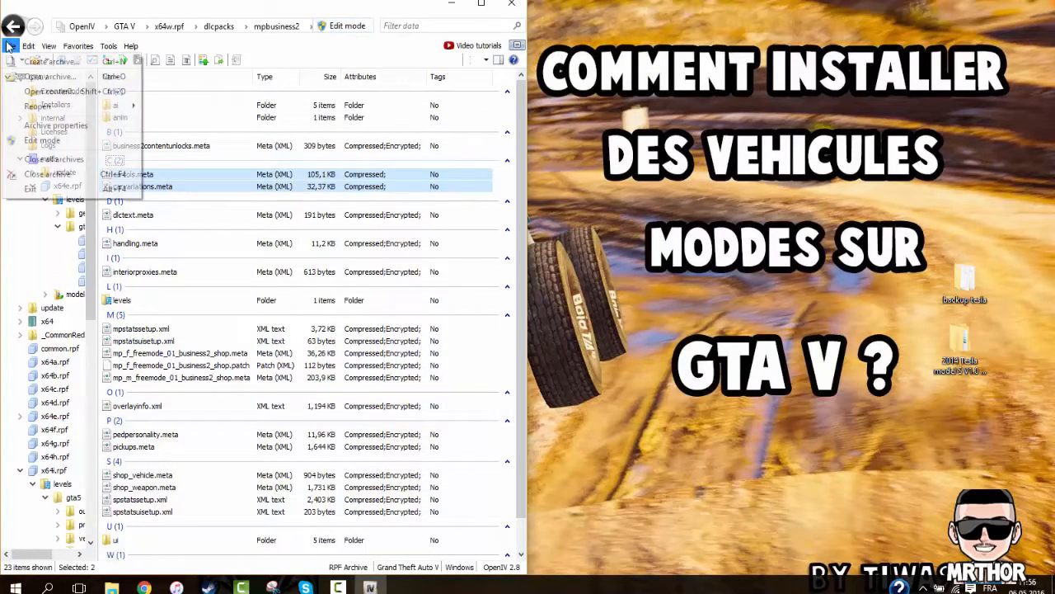
{"action": "left_click", "coordinate": [31, 189]}
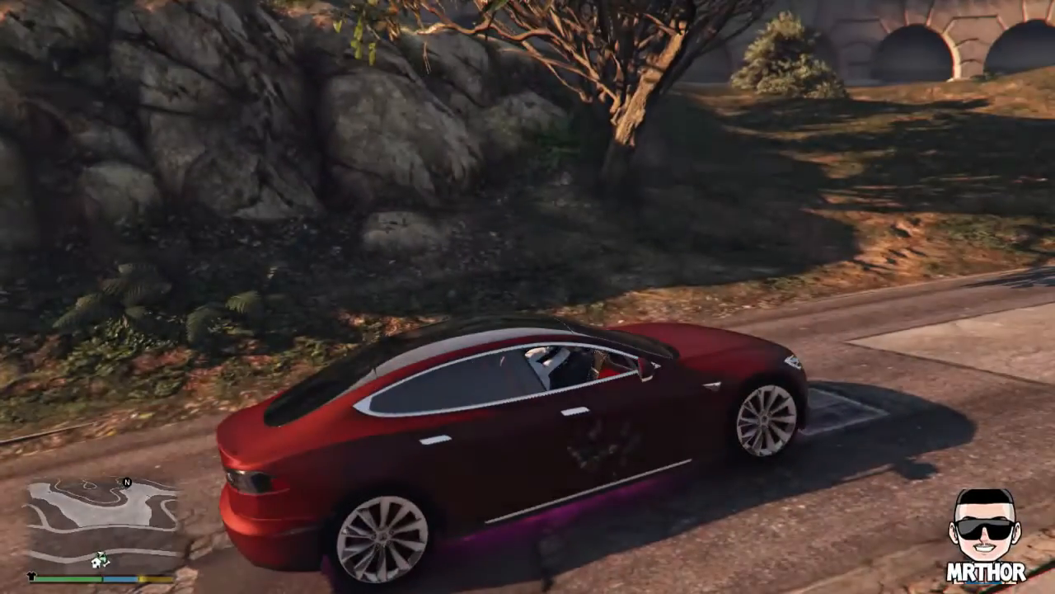
In the running GTA V game, open the mod menu and enter its Vehicle Spawner.
{"action": "key", "text": "F4"}
{"action": "key", "text": "Down"}
{"action": "key", "text": "Down"}
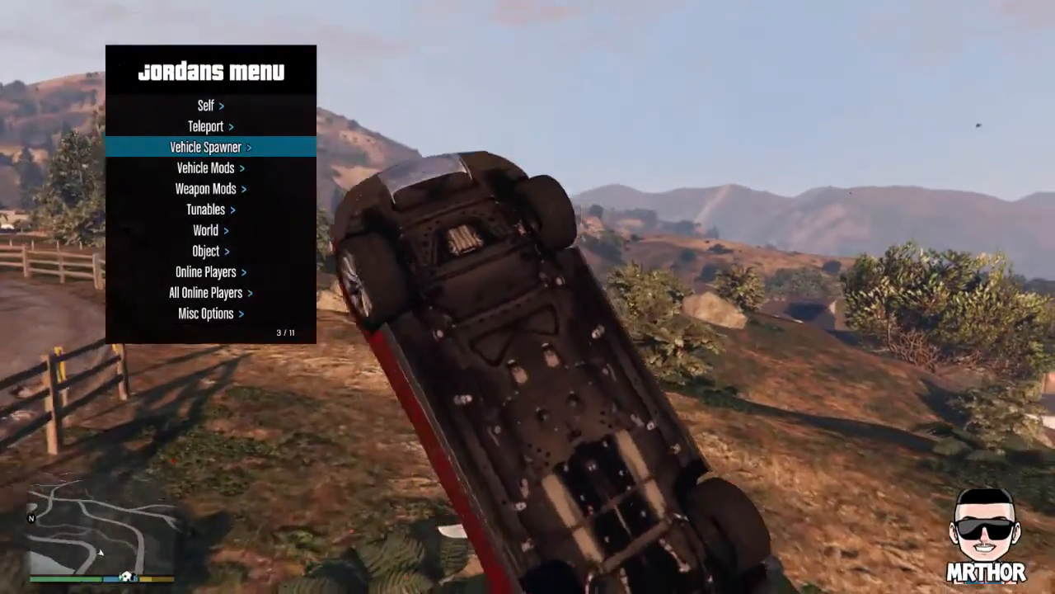
{"action": "key", "text": "Return"}
Look through the Vehicle Spawner's Spawn Settings and return to the vehicle categories.
{"action": "key", "text": "Return"}
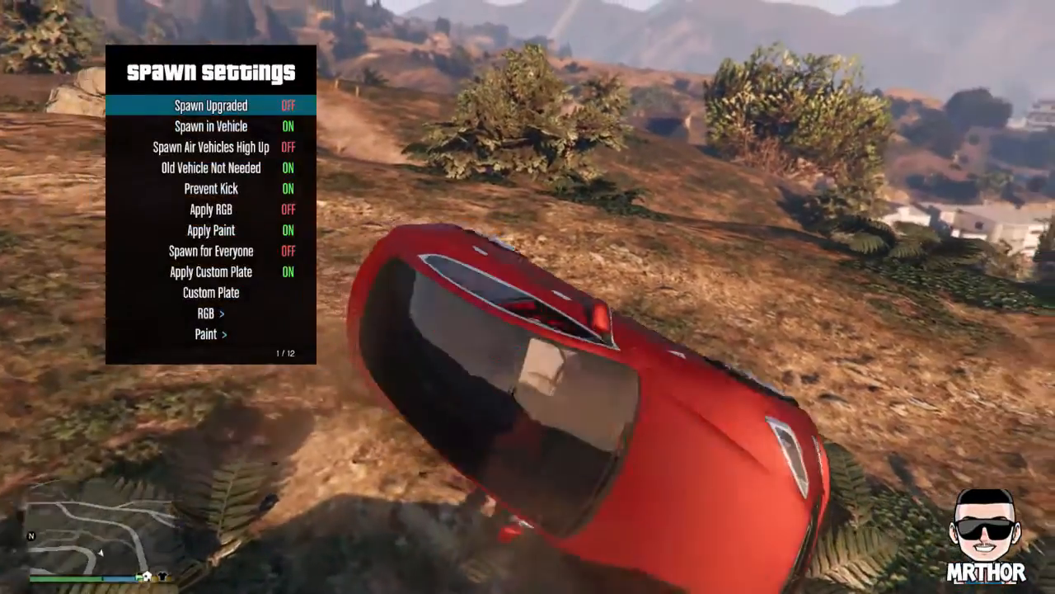
{"action": "key", "text": "Down"}
{"action": "key", "text": "Down"}
{"action": "key", "text": "Down"}
{"action": "key", "text": "Down"}
{"action": "key", "text": "Down"}
{"action": "key", "text": "Down"}
{"action": "key", "text": "BackSpace"}
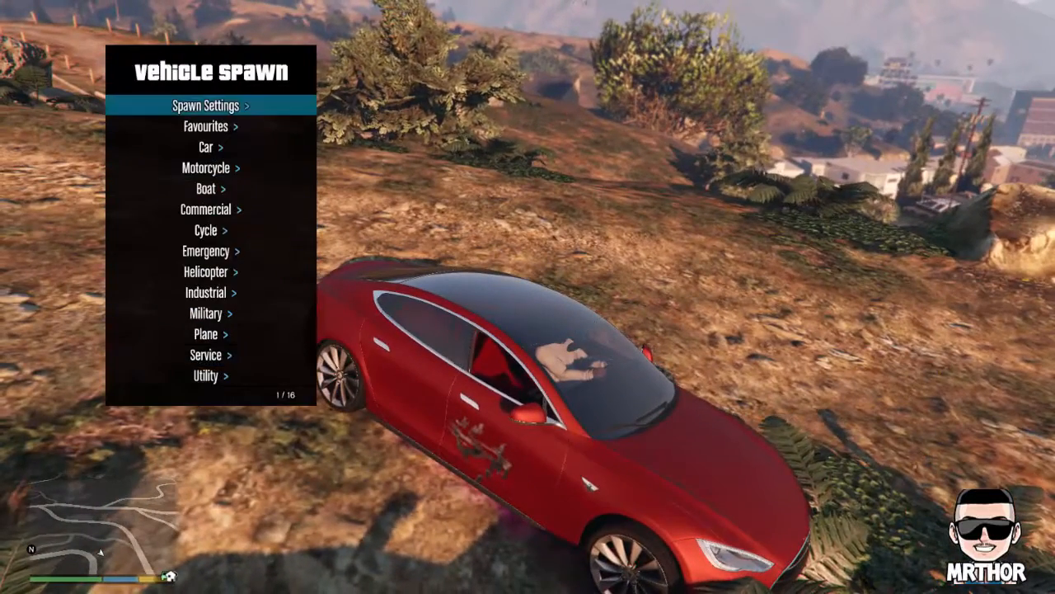
Spawn the Voltic from the Super class of the Car category, and close the mod menu.
{"action": "key", "text": "Down"}
{"action": "key", "text": "Down"}
{"action": "key", "text": "Return"}
{"action": "key", "text": "Up"}
{"action": "key", "text": "Return"}
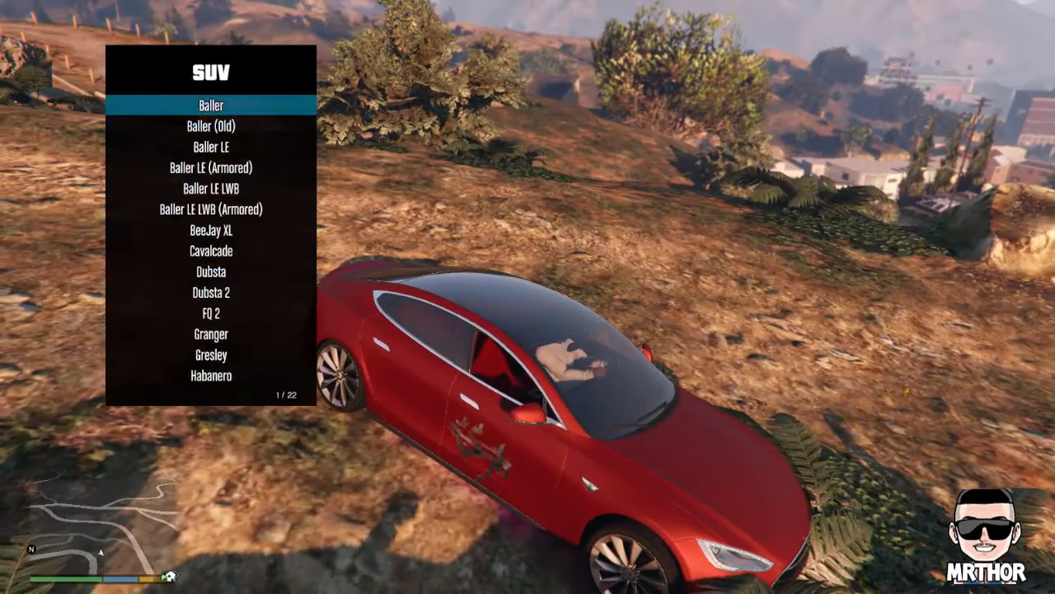
{"action": "key", "text": "BackSpace"}
{"action": "key", "text": "Up"}
{"action": "key", "text": "Return"}
{"action": "key", "text": "Up"}
{"action": "key", "text": "Up"}
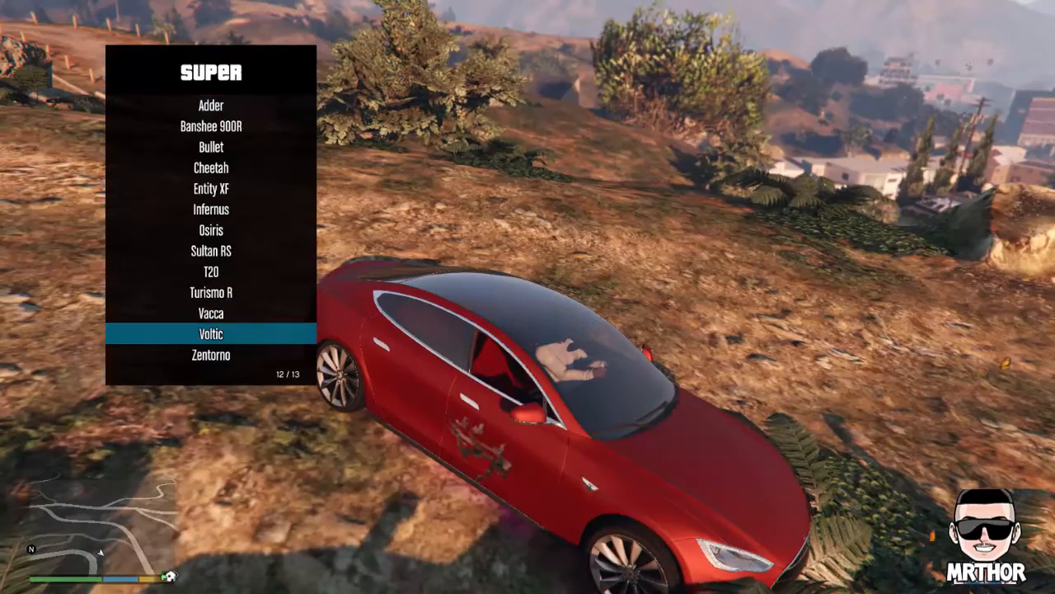
{"action": "key", "text": "Return"}
{"action": "key", "text": "BackSpace"}
{"action": "key", "text": "BackSpace"}
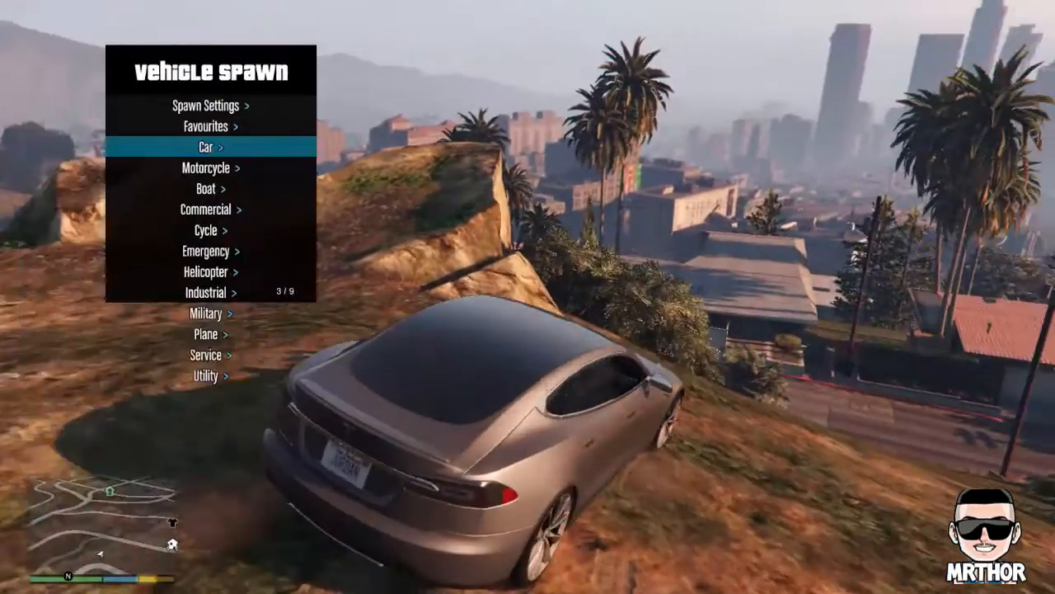
{"action": "key", "text": "BackSpace"}
{"action": "key", "text": "BackSpace"}
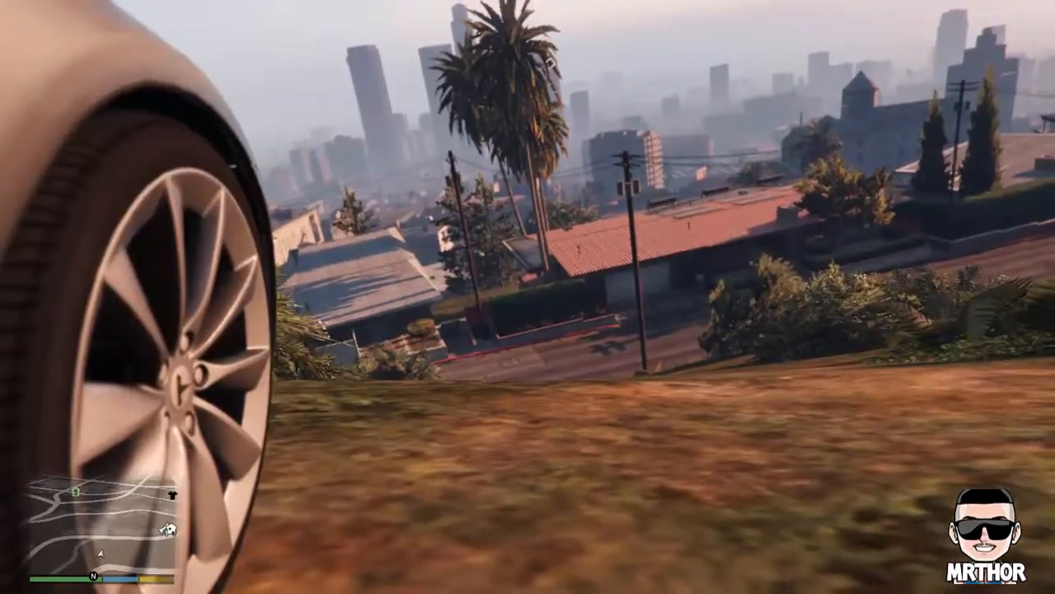
{"action": "key", "text": "r"}
{"action": "key", "text": "r"}
{"action": "key", "text": "r"}
{"action": "key", "text": "r"}
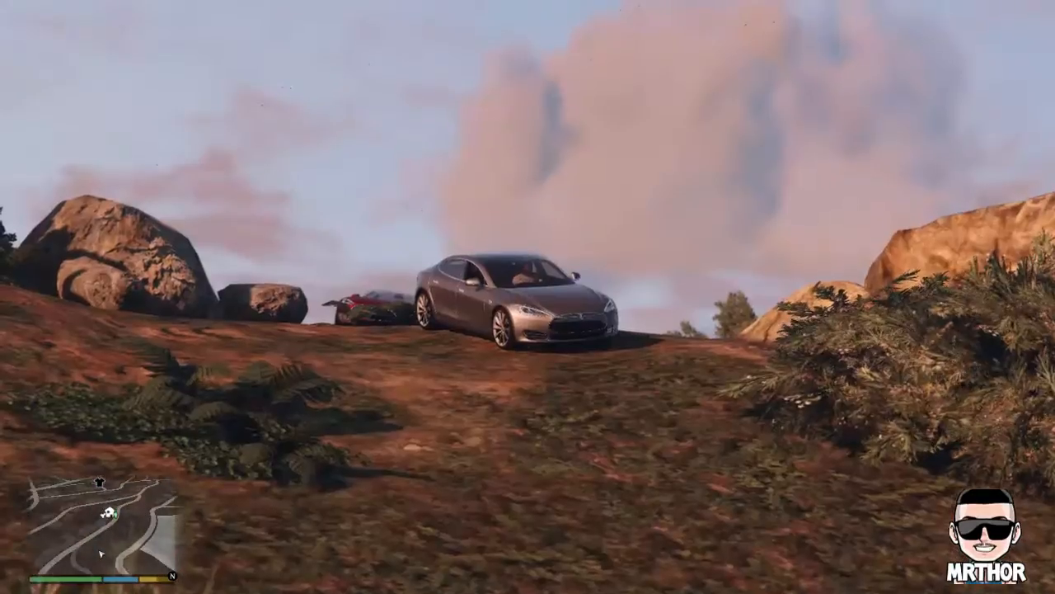
{"action": "key", "text": "r"}
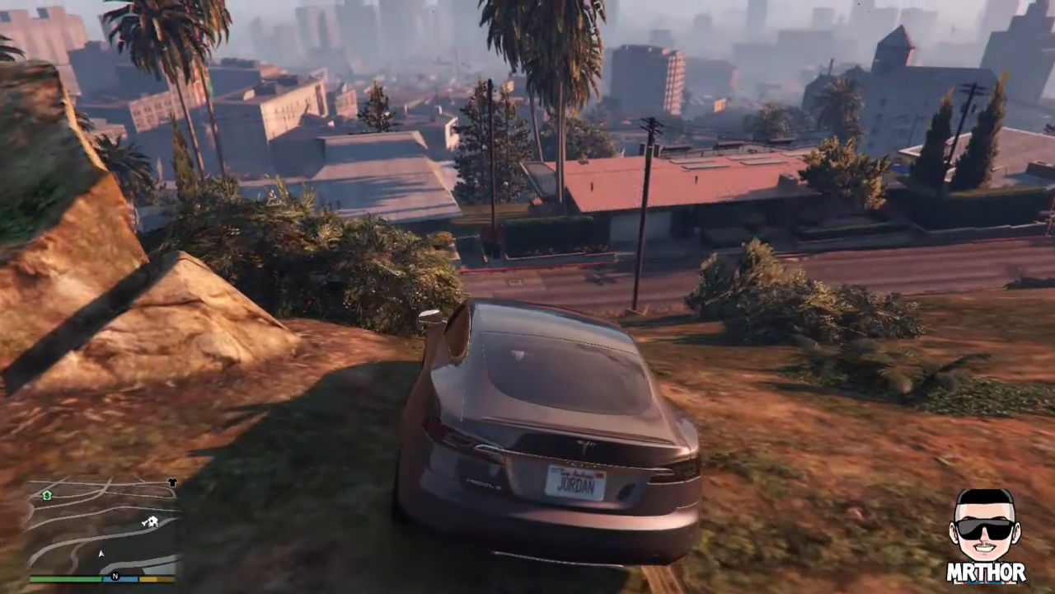
{"action": "key", "text": "v"}
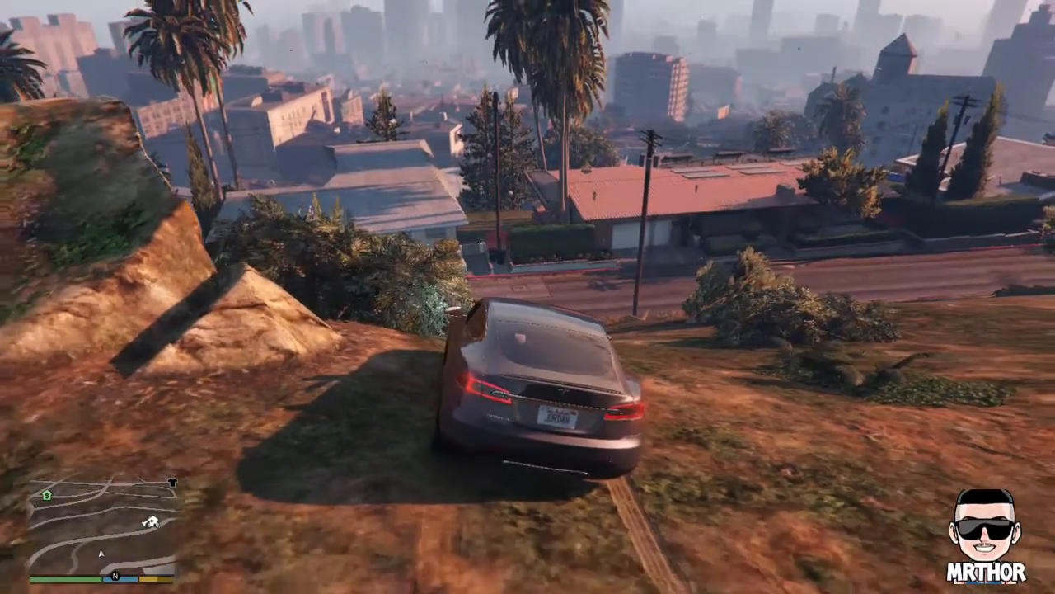
{"action": "key", "text": "v"}
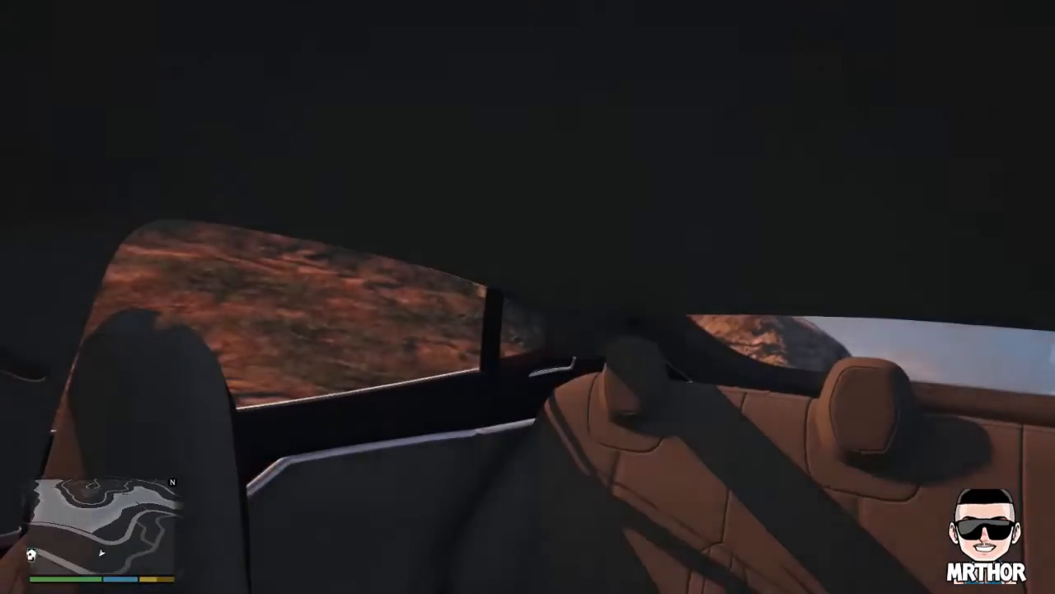
{"action": "key", "text": "v"}
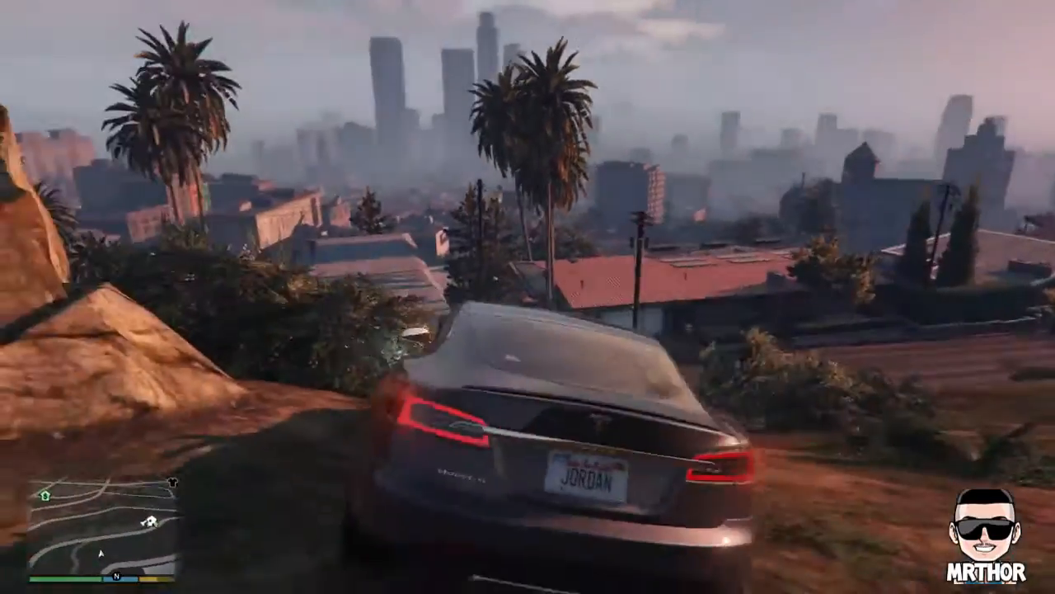
{"action": "key", "text": "w"}
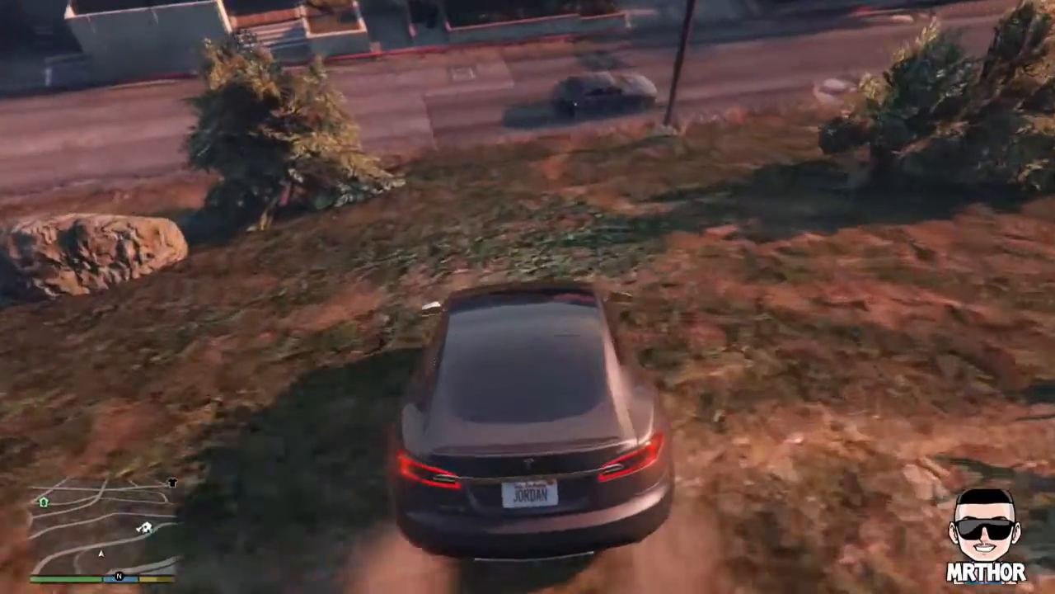
{"action": "key", "text": "a"}
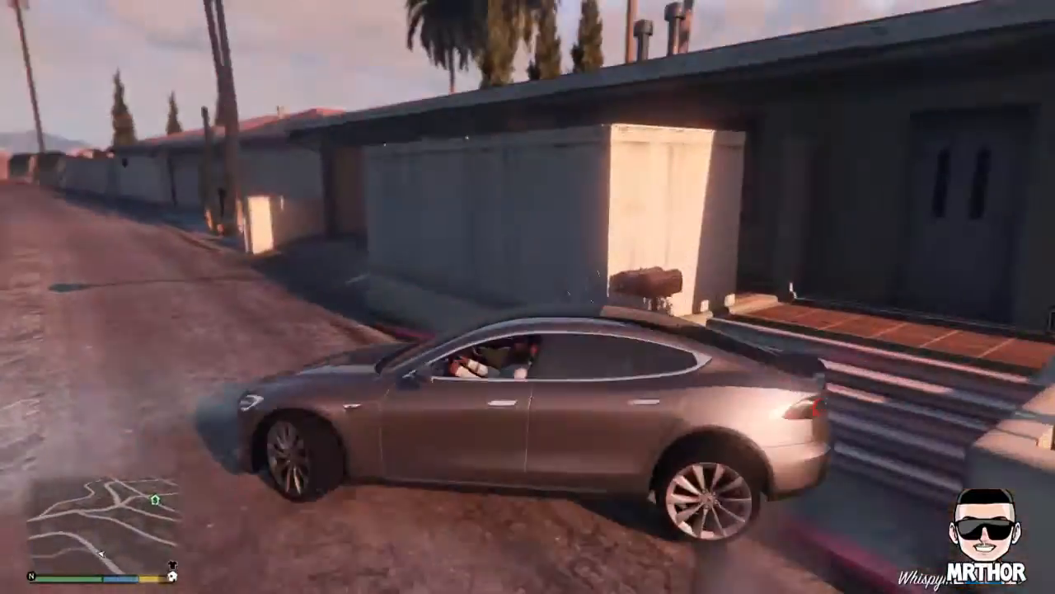
{"action": "key", "text": "w"}
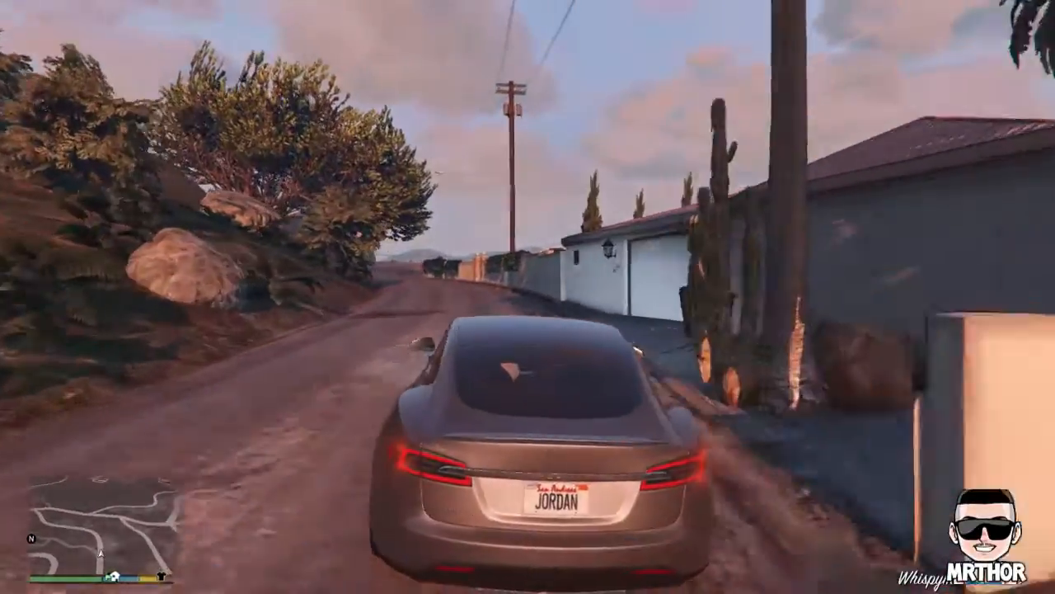
{"action": "key", "text": "w"}
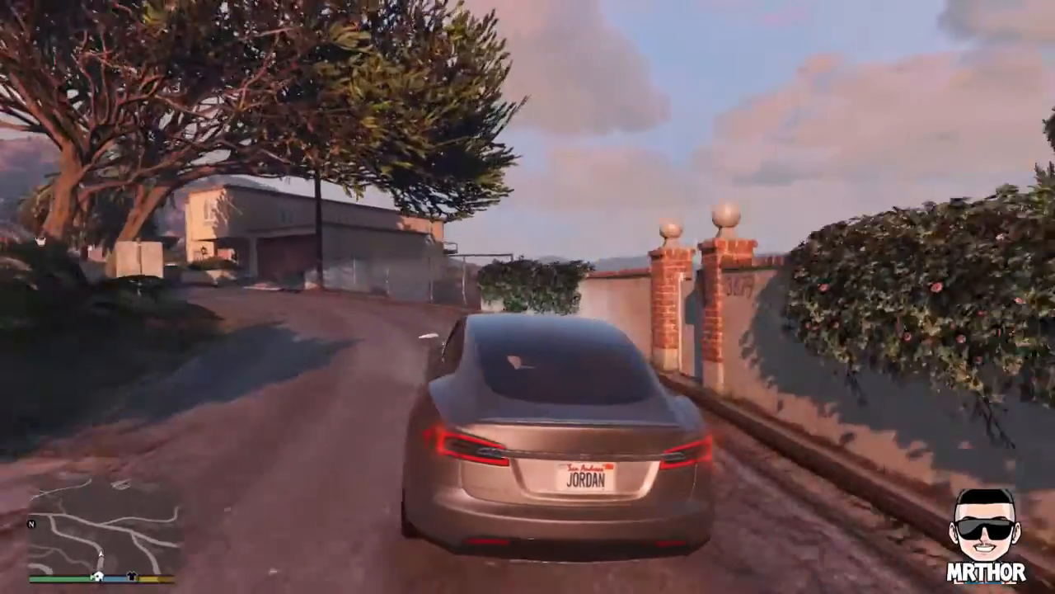
{"action": "key", "text": "w"}
{"action": "key", "text": "a"}
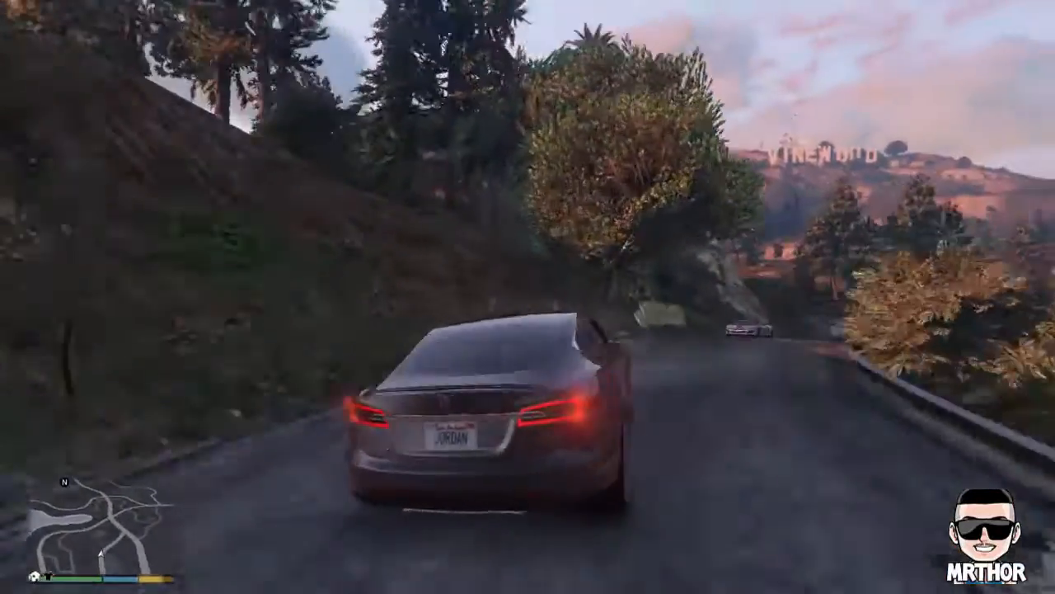
{"action": "key", "text": "w"}
{"action": "key", "text": "d"}
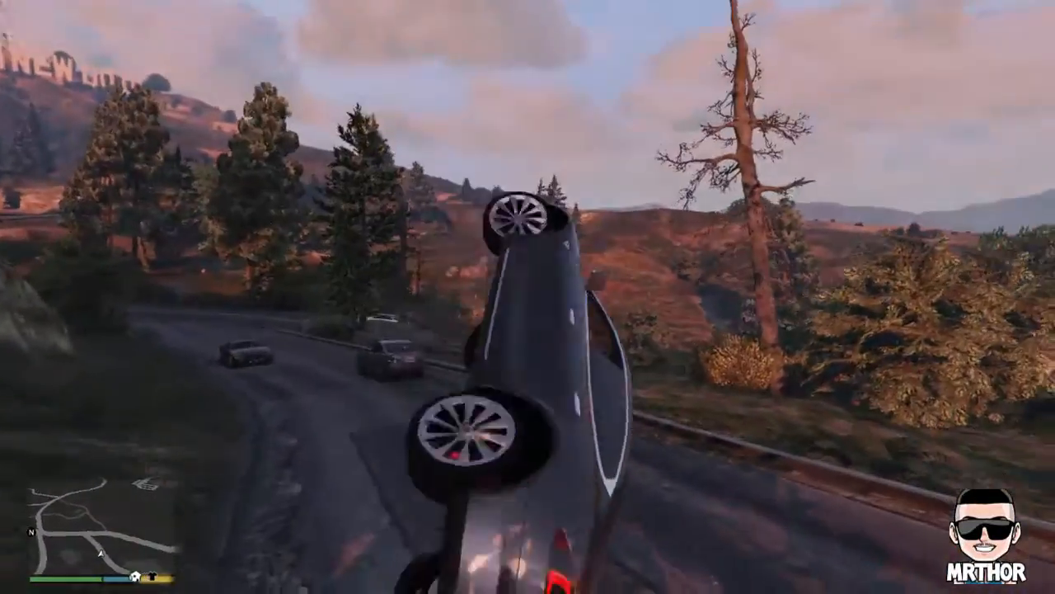